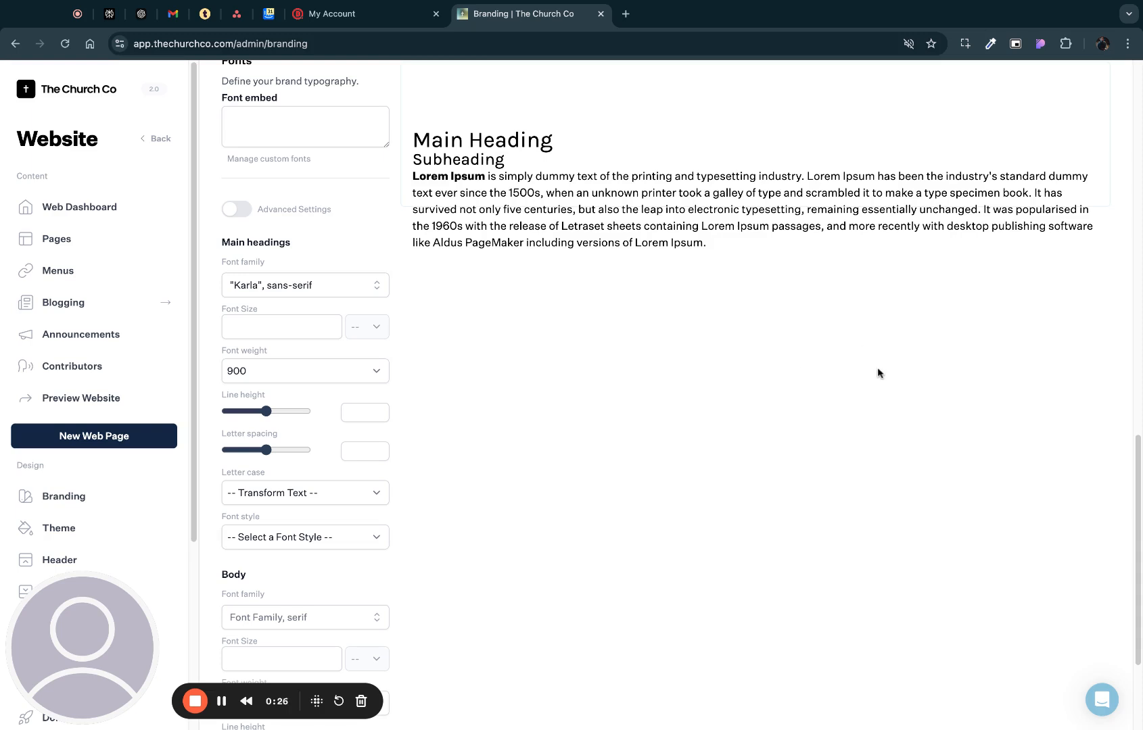
{"action": "scroll", "coordinate": [878, 373], "scroll_direction": "up", "scroll_amount": 3}
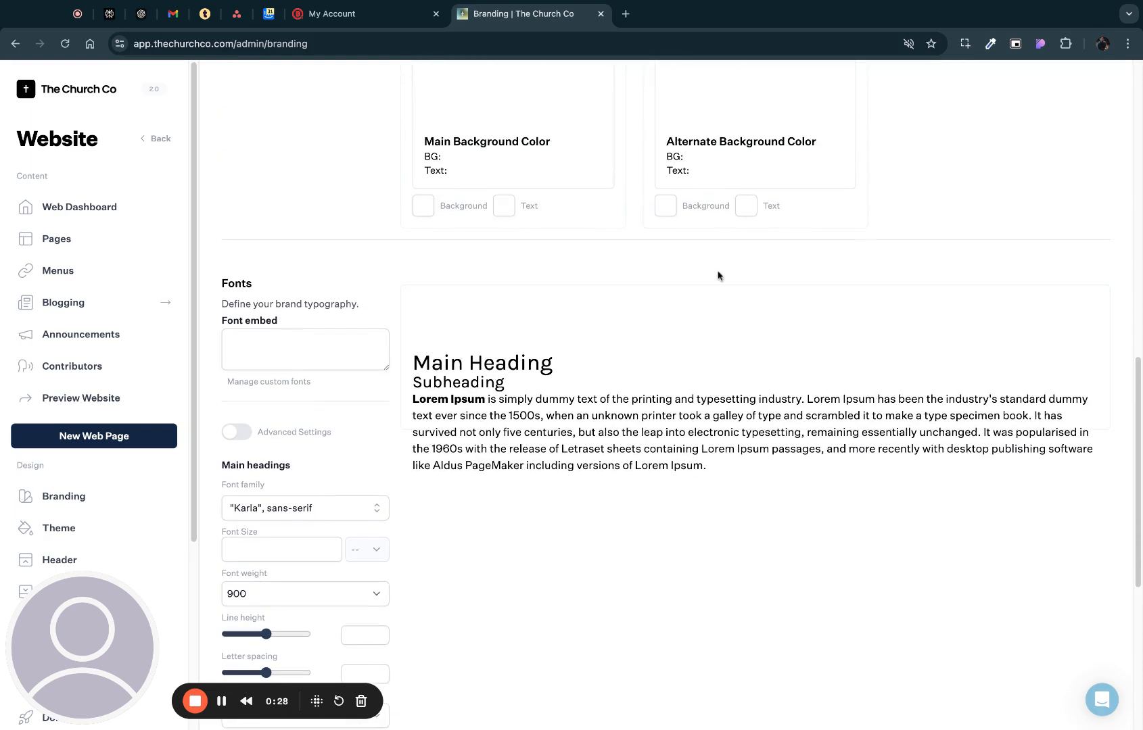
{"action": "scroll", "coordinate": [757, 341], "scroll_direction": "down", "scroll_amount": 3}
{"action": "scroll", "coordinate": [770, 352], "scroll_direction": "up", "scroll_amount": 1}
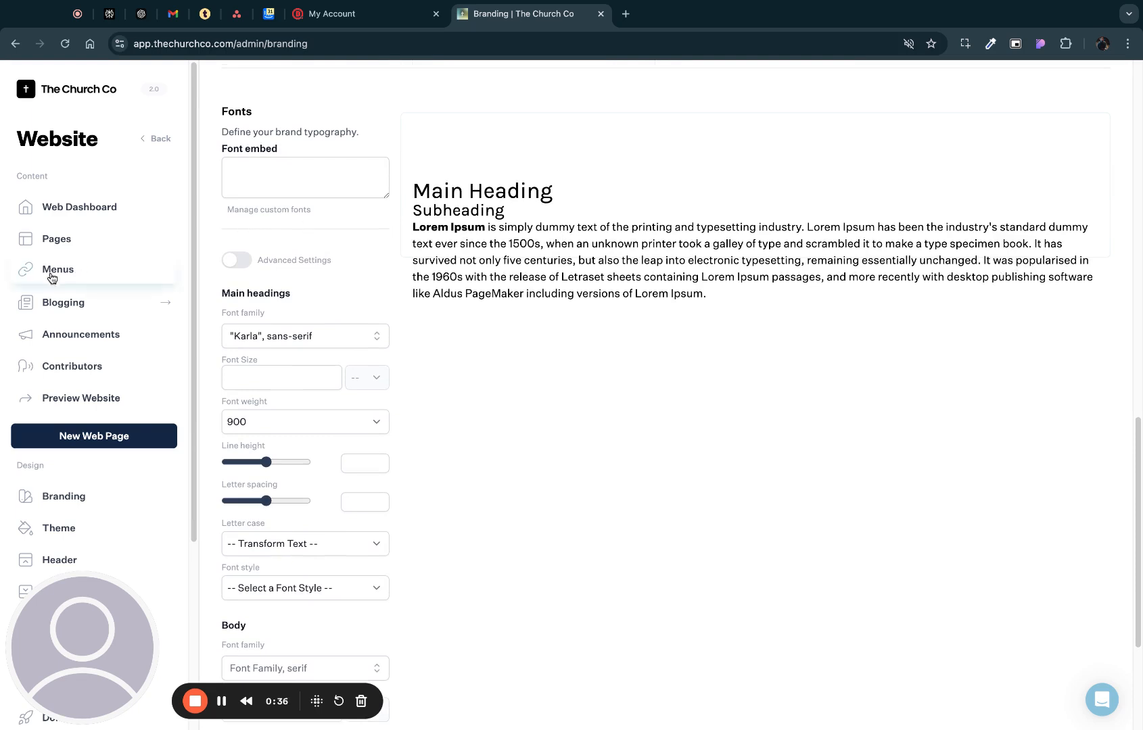
- Go from the web dashboard to the Branding settings and open the custom fonts manager in the Fonts section
{"action": "left_click", "coordinate": [65, 207]}
{"action": "scroll", "coordinate": [44, 225], "scroll_direction": "down", "scroll_amount": 4}
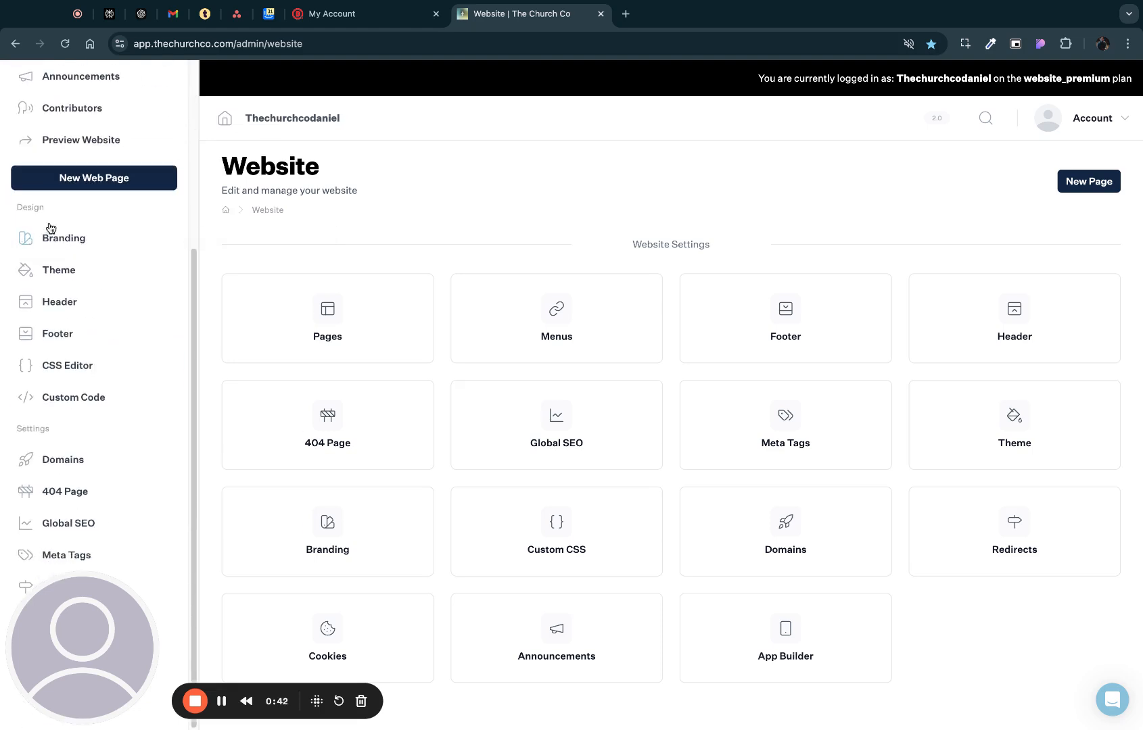
{"action": "left_click", "coordinate": [81, 238]}
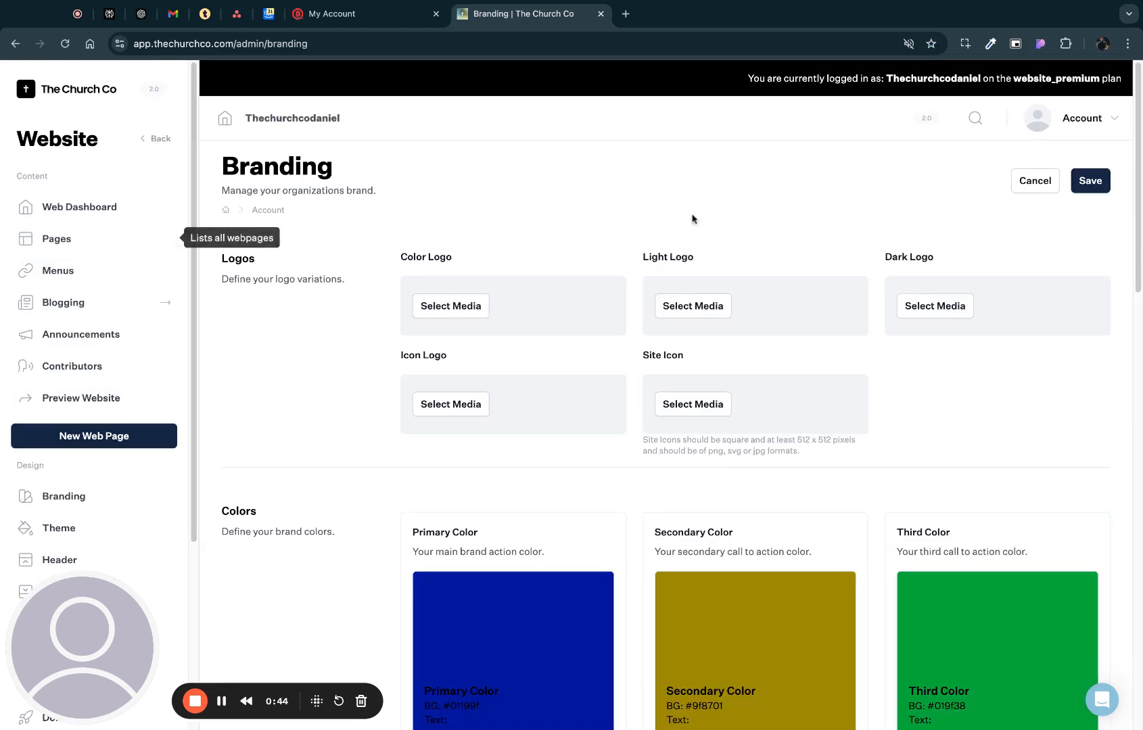
{"action": "scroll", "coordinate": [679, 235], "scroll_direction": "down", "scroll_amount": 1}
{"action": "scroll", "coordinate": [890, 257], "scroll_direction": "down", "scroll_amount": 10}
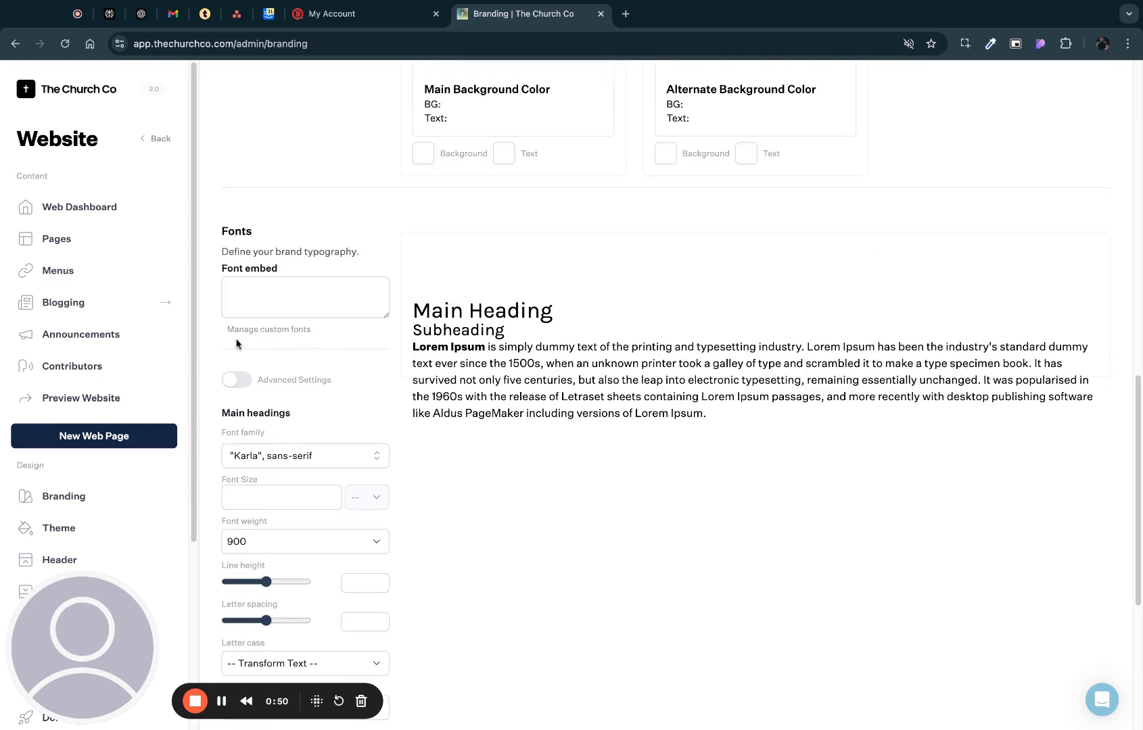
{"action": "left_click", "coordinate": [300, 330]}
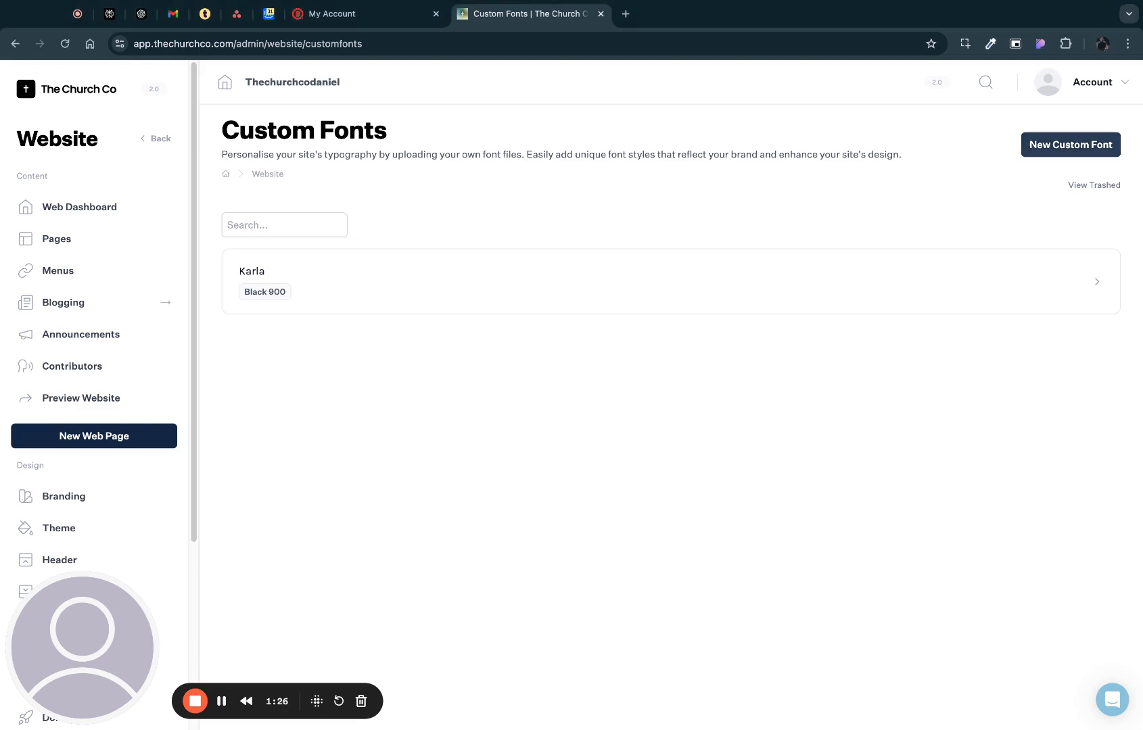
- Create a new custom font named Satoshi and set its font fallback to sans-serif
{"action": "left_click", "coordinate": [1071, 144]}
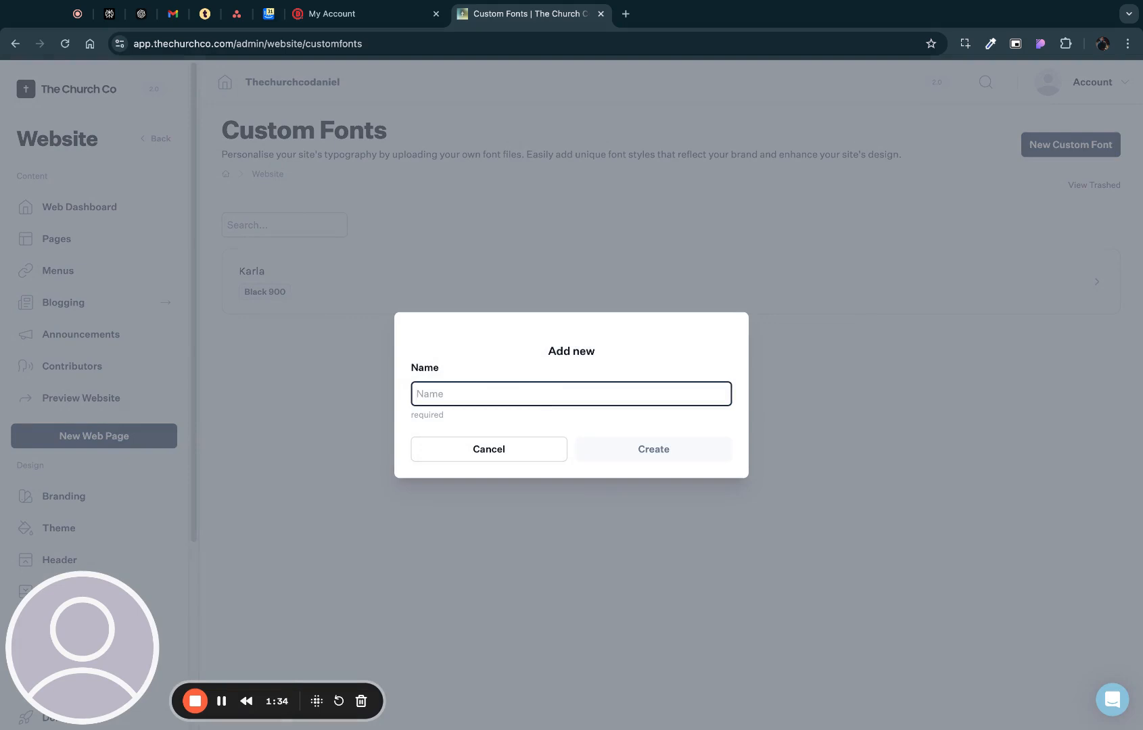
{"action": "type", "text": "Sato"}
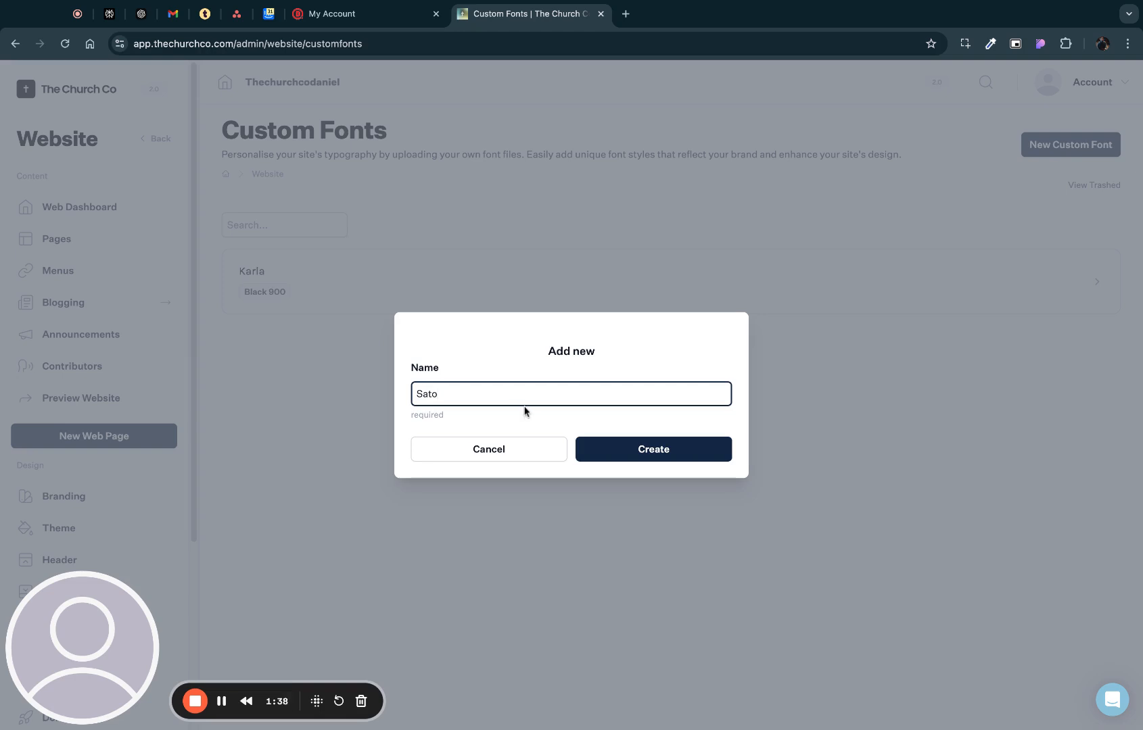
{"action": "type", "text": "shi"}
{"action": "left_click", "coordinate": [653, 440]}
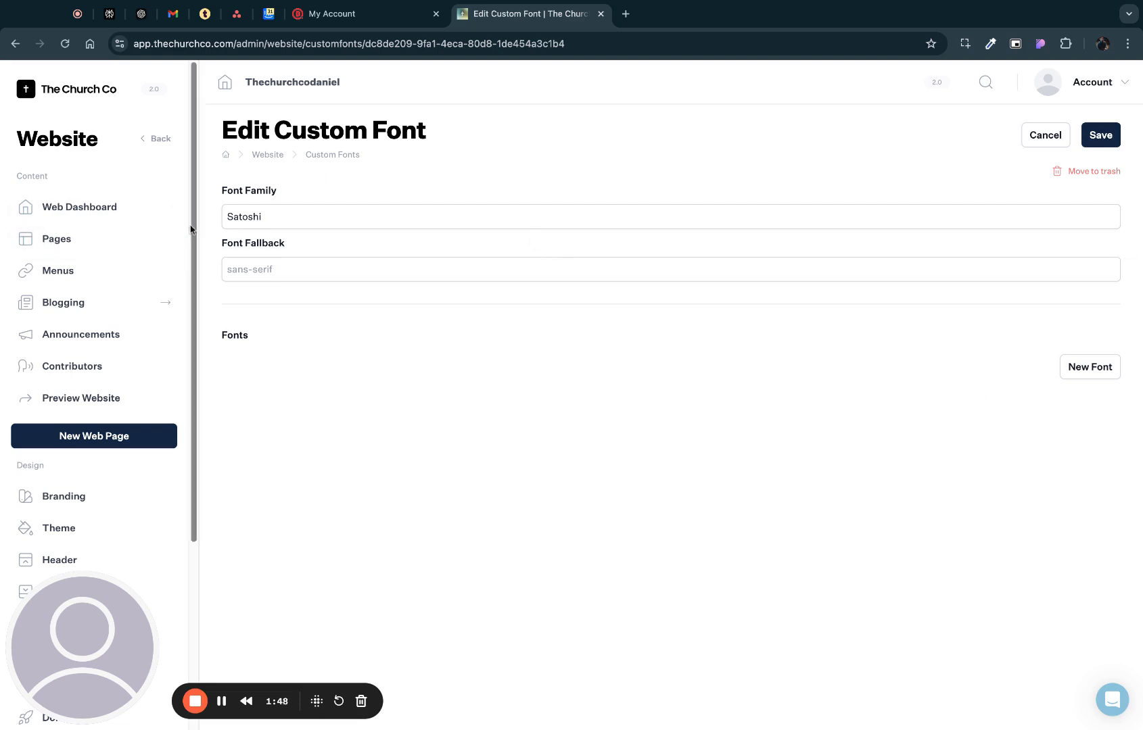
{"action": "left_click", "coordinate": [266, 268]}
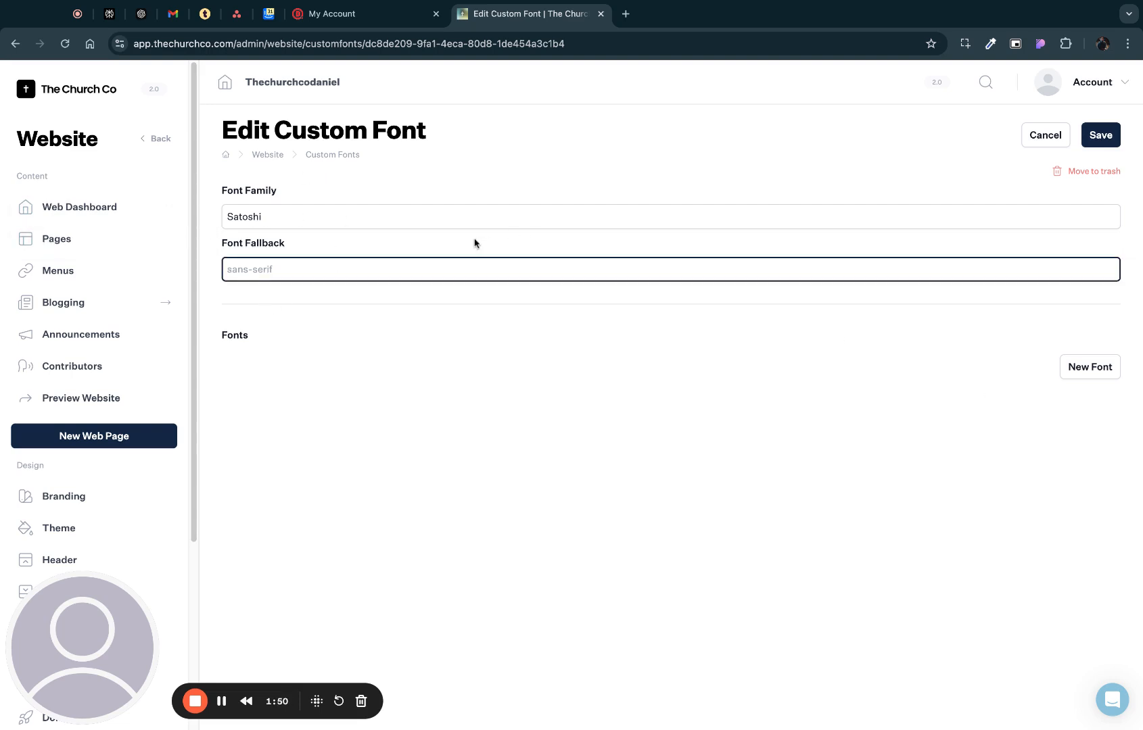
{"action": "left_click", "coordinate": [389, 286]}
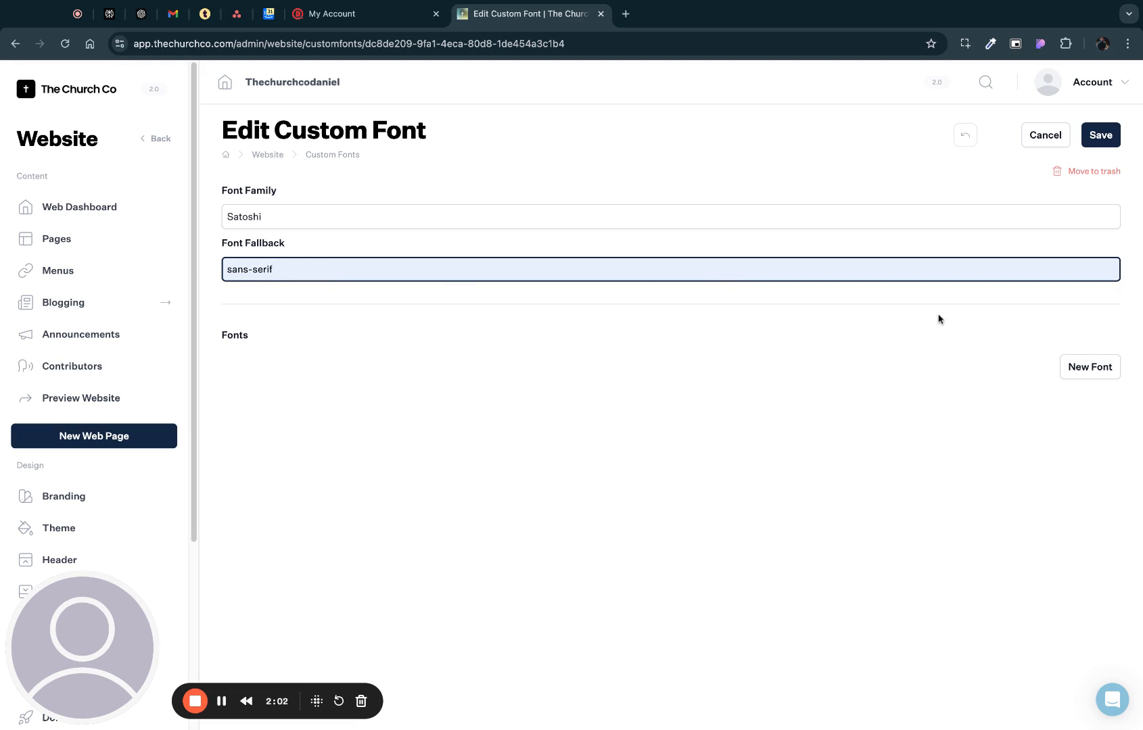
- Add a font entry to the Satoshi family and upload Satoshi-Light.woff as its source file
{"action": "left_click", "coordinate": [1085, 367]}
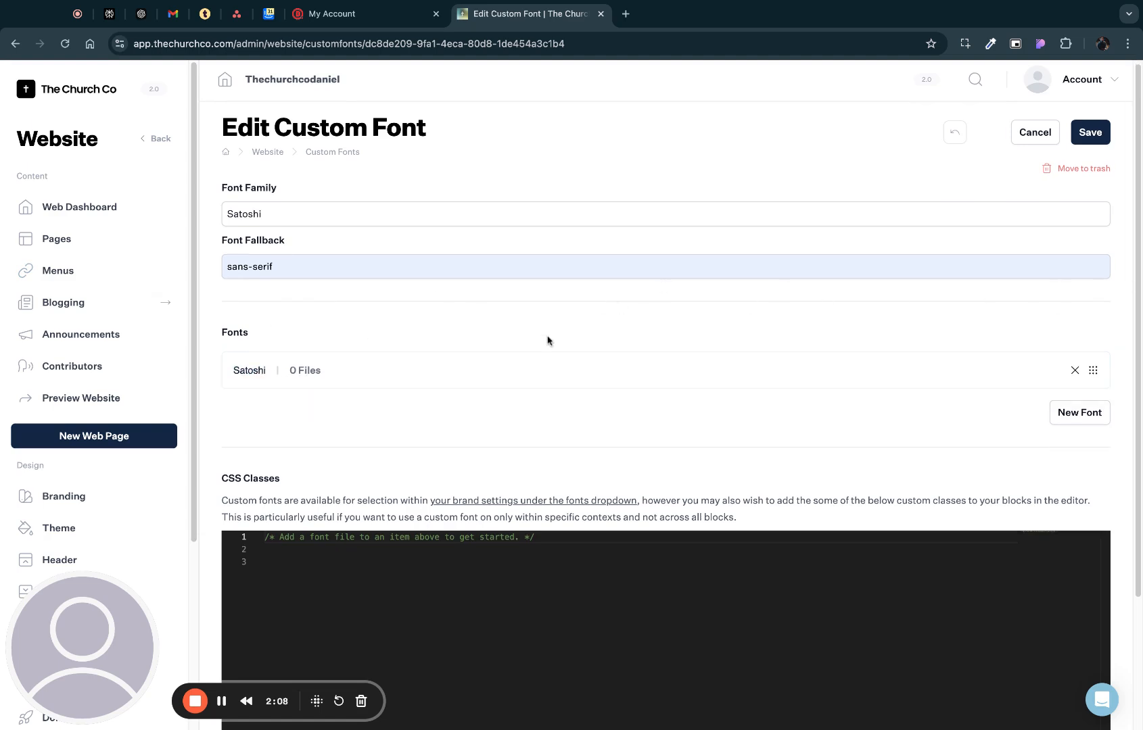
{"action": "left_click", "coordinate": [334, 379]}
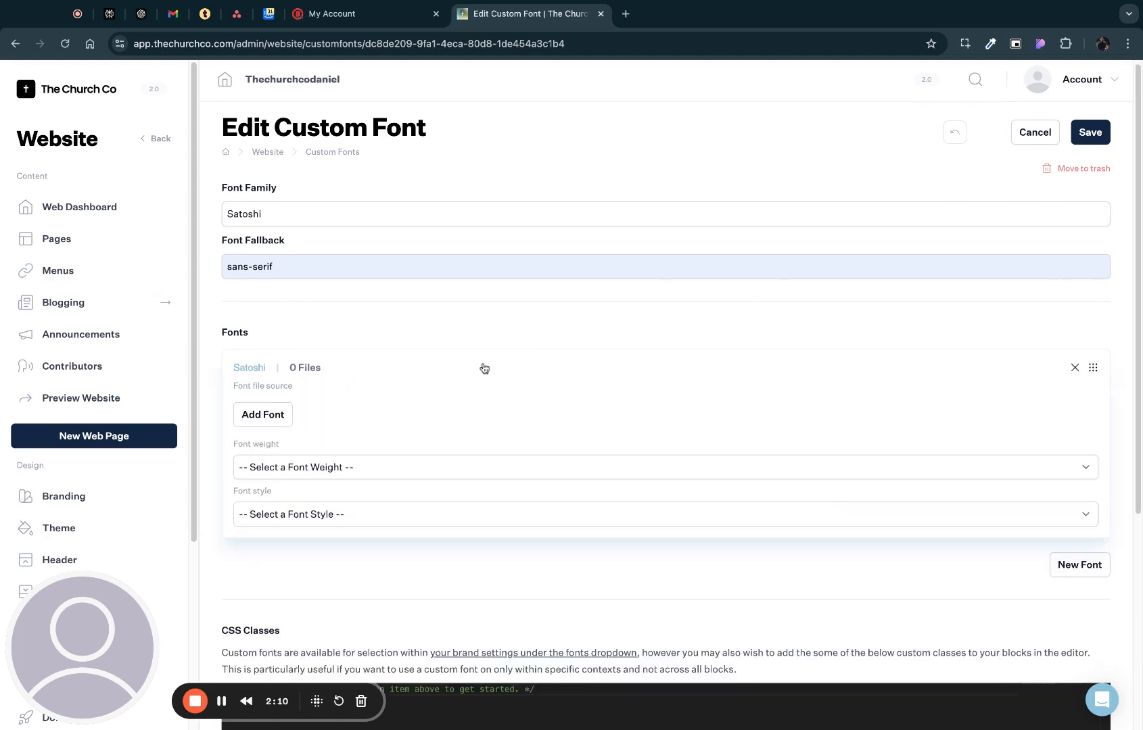
{"action": "scroll", "coordinate": [872, 312], "scroll_direction": "down", "scroll_amount": 4}
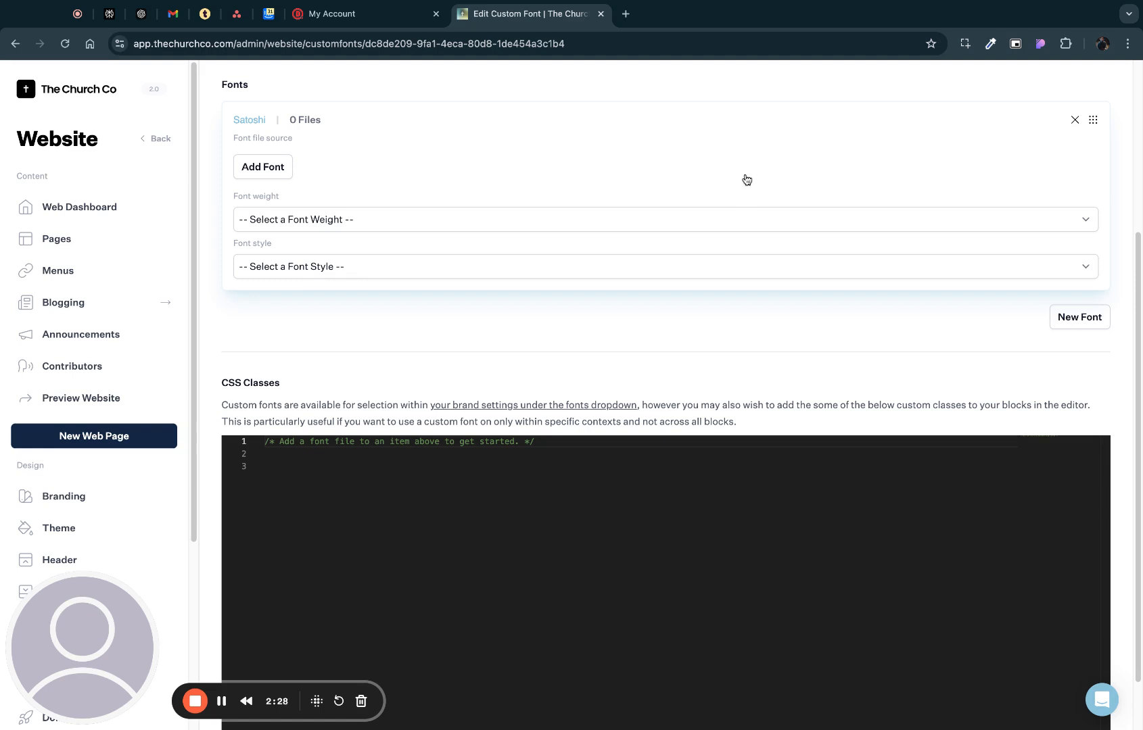
{"action": "scroll", "coordinate": [765, 181], "scroll_direction": "up", "scroll_amount": 1}
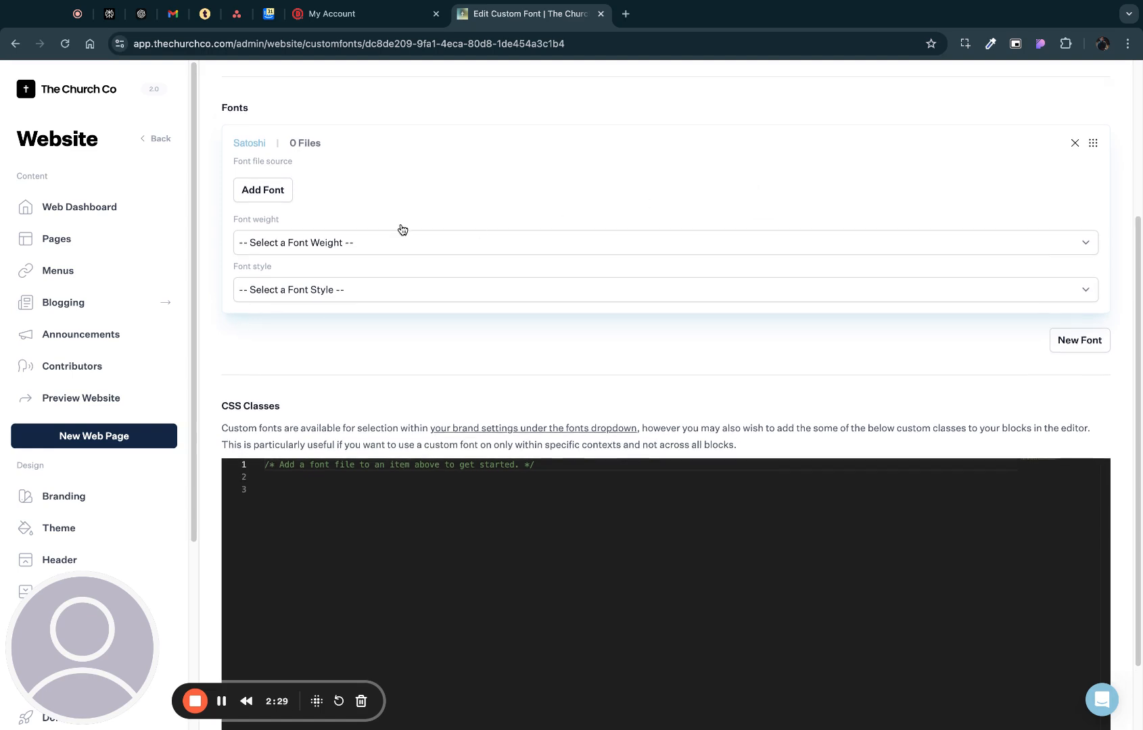
{"action": "left_click", "coordinate": [280, 203]}
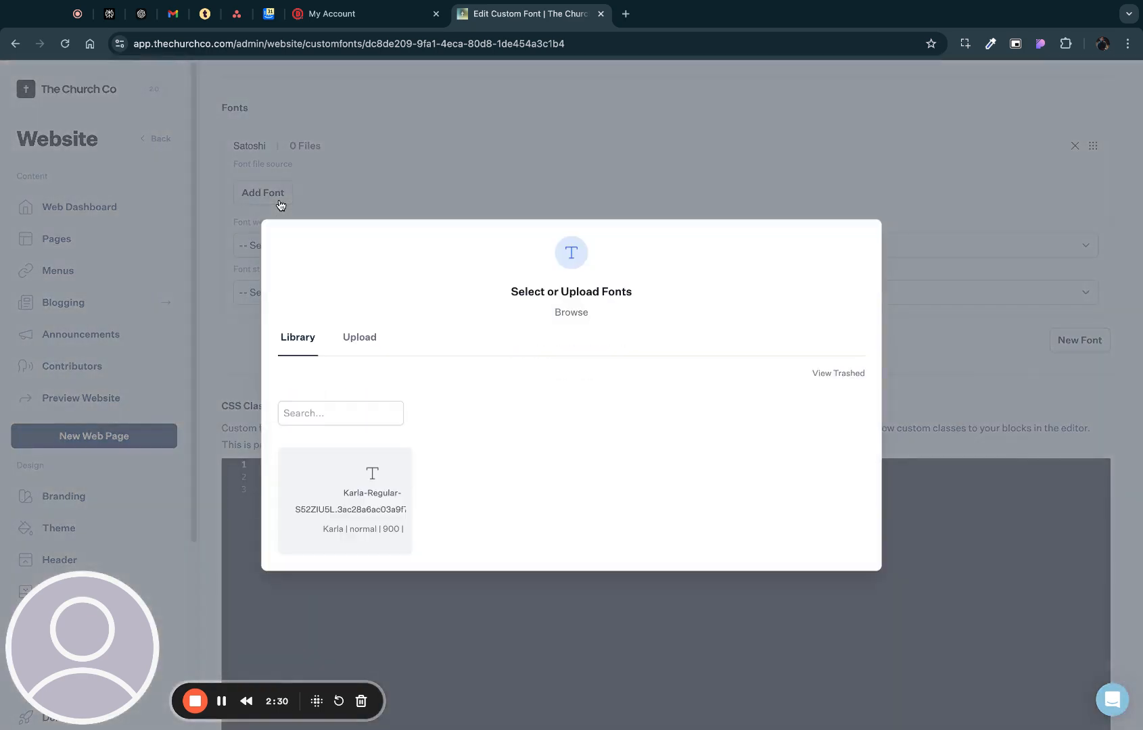
{"action": "left_click", "coordinate": [365, 337]}
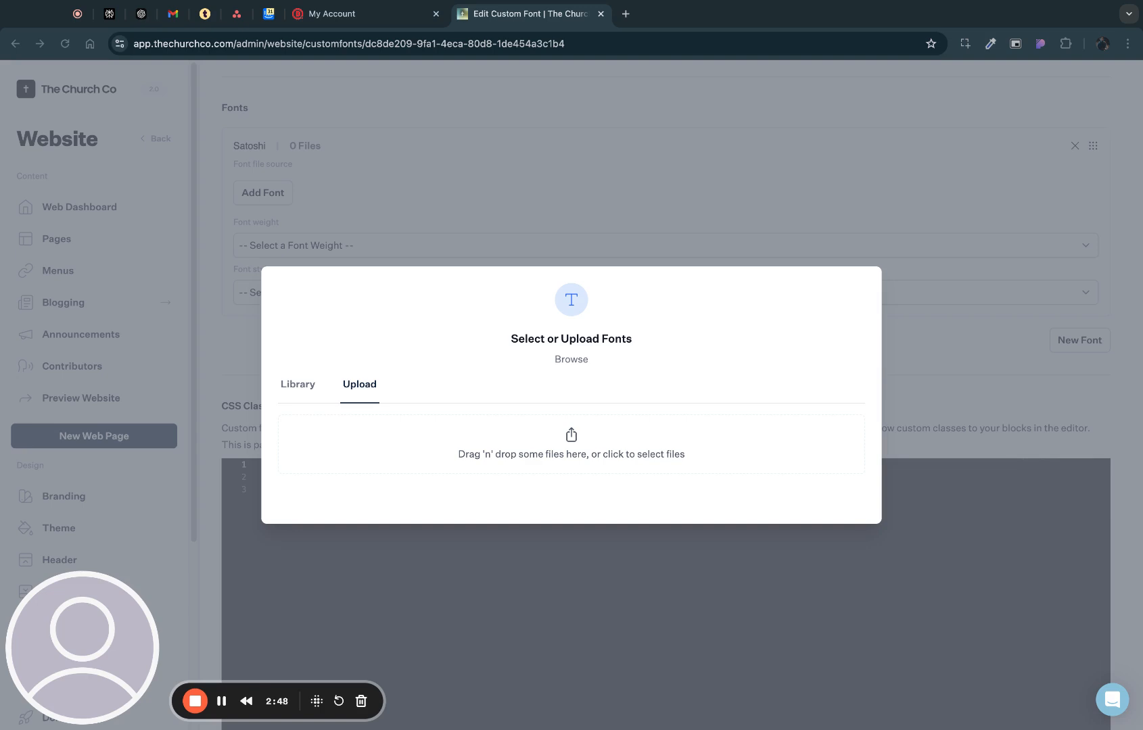
{"action": "double_click", "coordinate": [554, 448]}
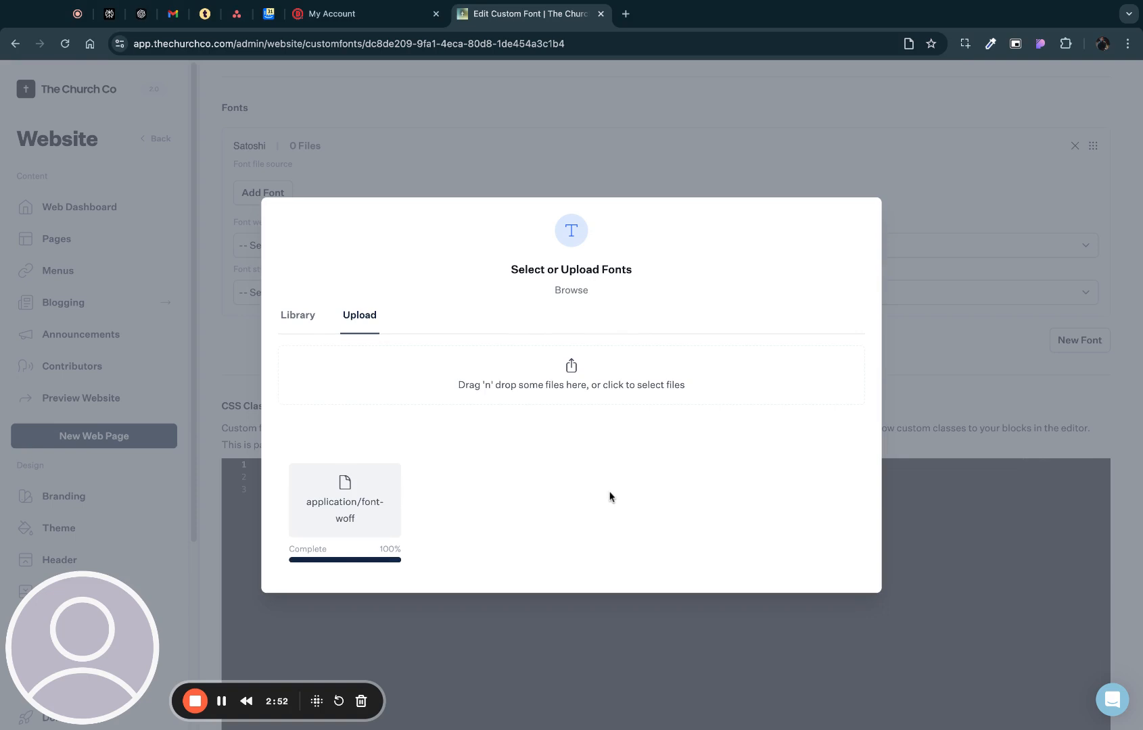
{"action": "left_click", "coordinate": [341, 500]}
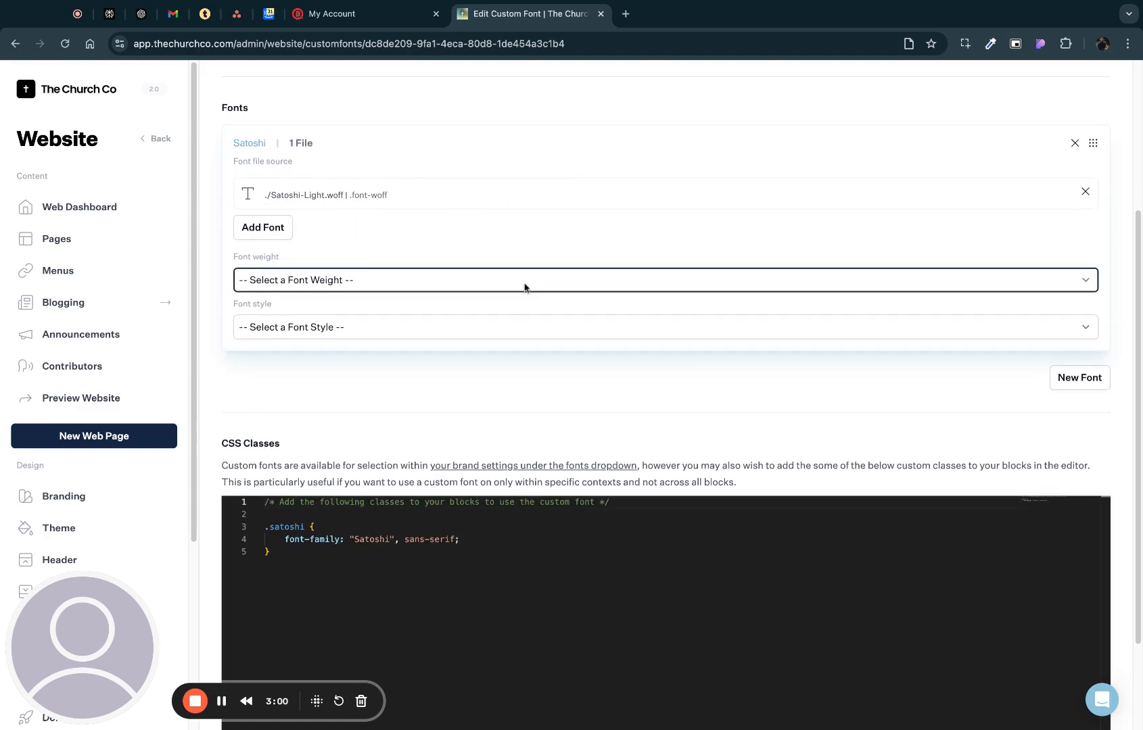
- Set the Satoshi-Light entry to font weight 100 and font style normal
{"action": "left_click", "coordinate": [311, 270]}
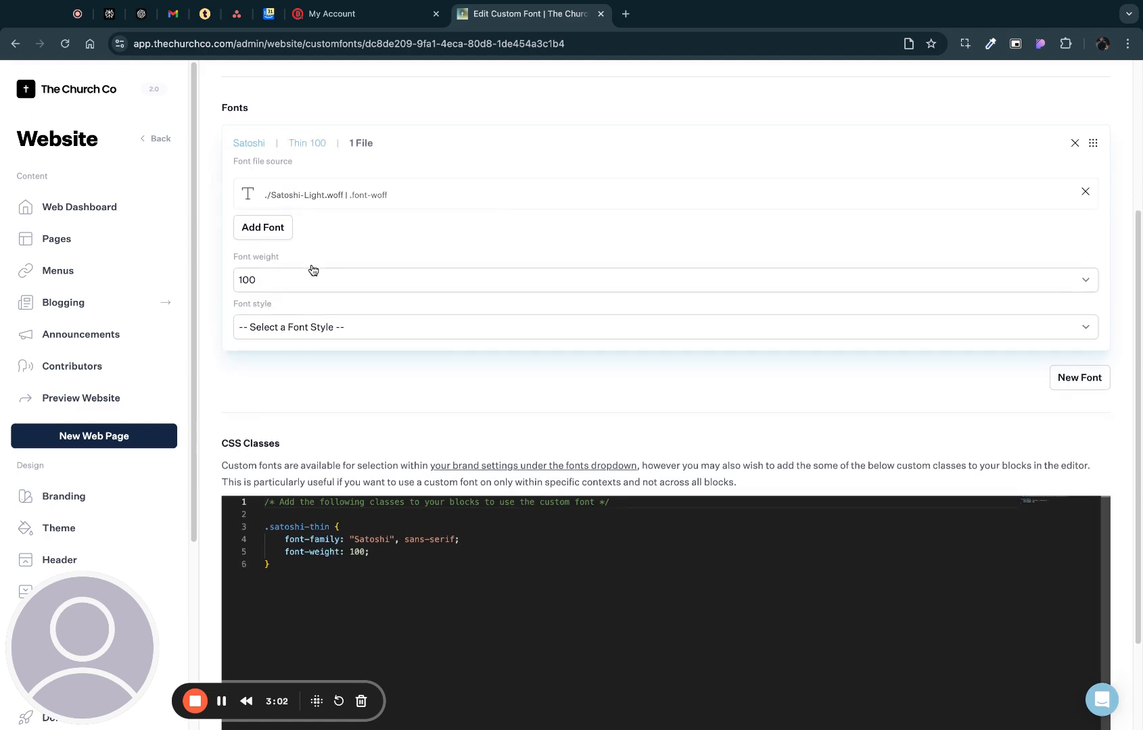
{"action": "left_click", "coordinate": [494, 332]}
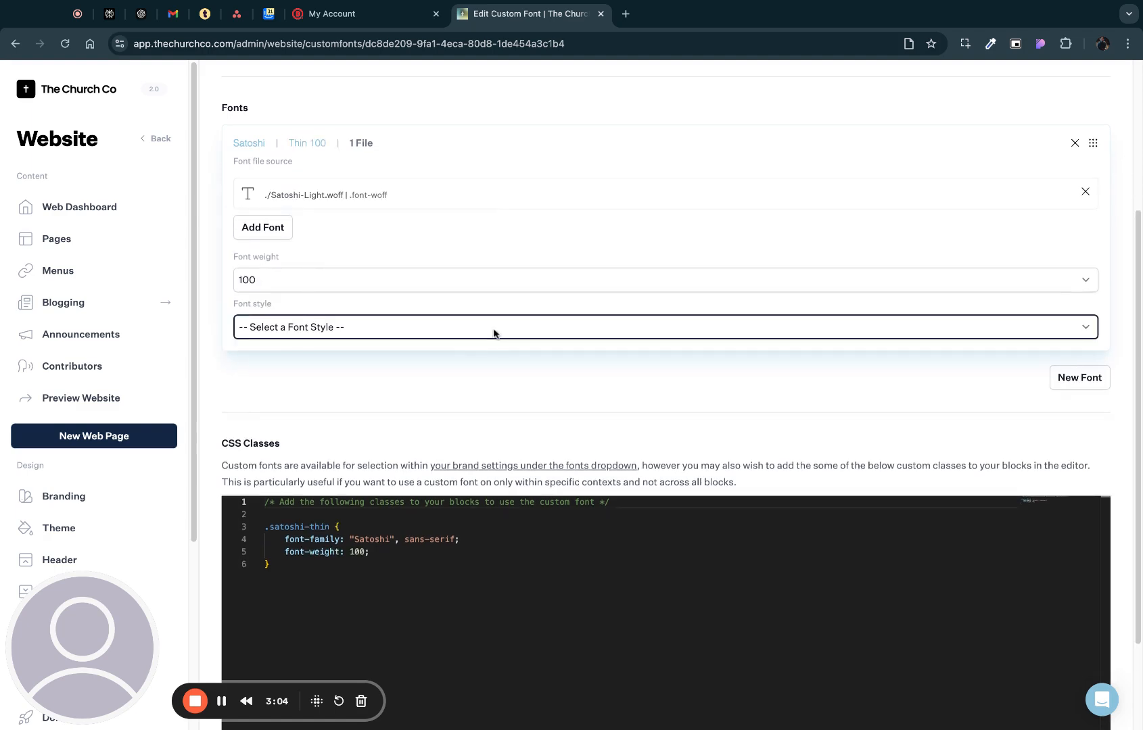
{"action": "left_click", "coordinate": [496, 343]}
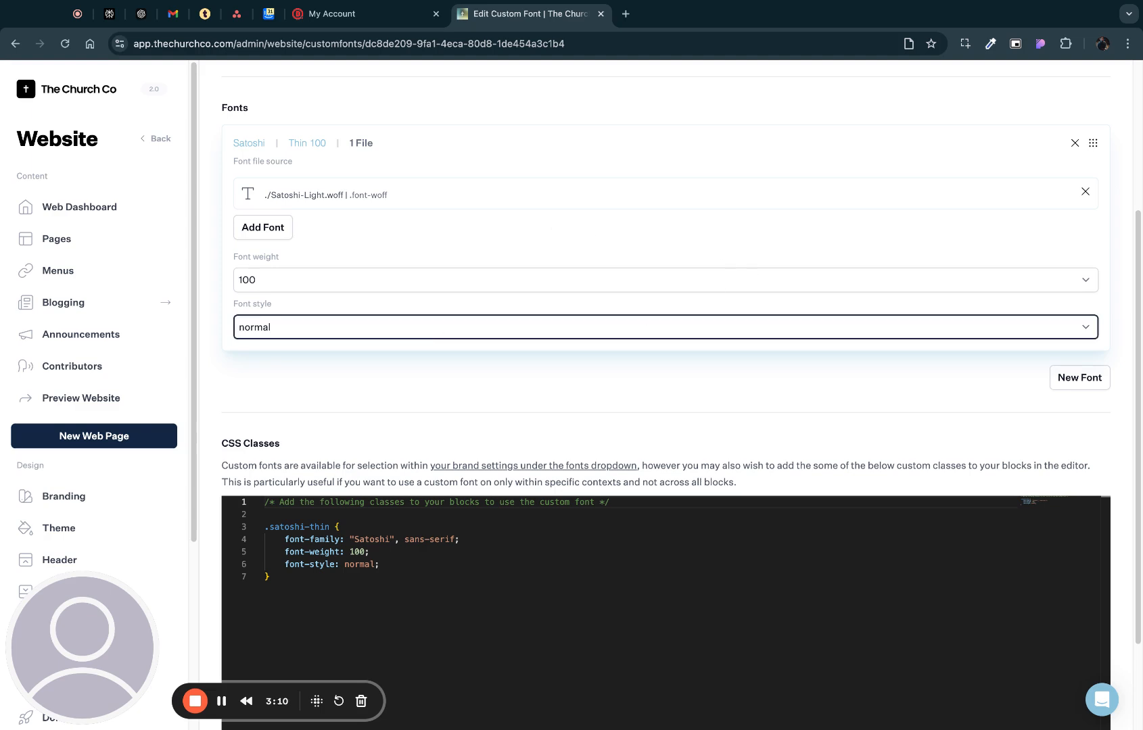
- Add a second font entry to the Satoshi family and upload Satoshi-Medium.woff as its source file
{"action": "left_click", "coordinate": [1079, 377]}
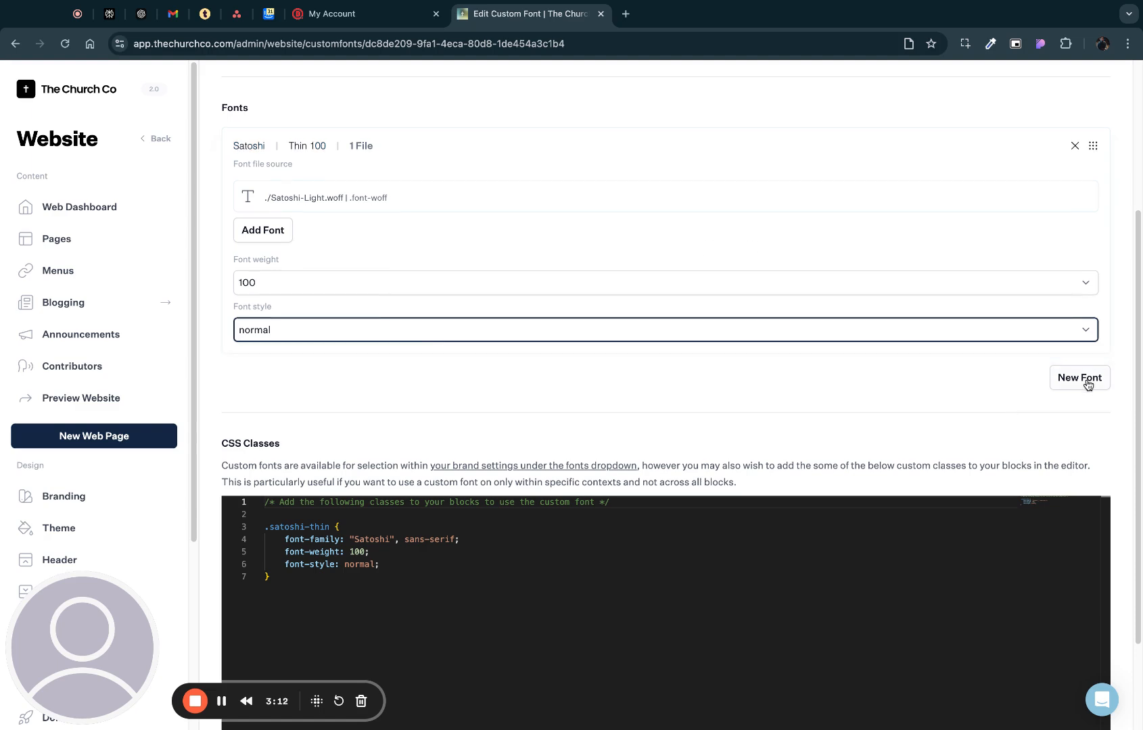
{"action": "scroll", "coordinate": [614, 284], "scroll_direction": "up", "scroll_amount": 1}
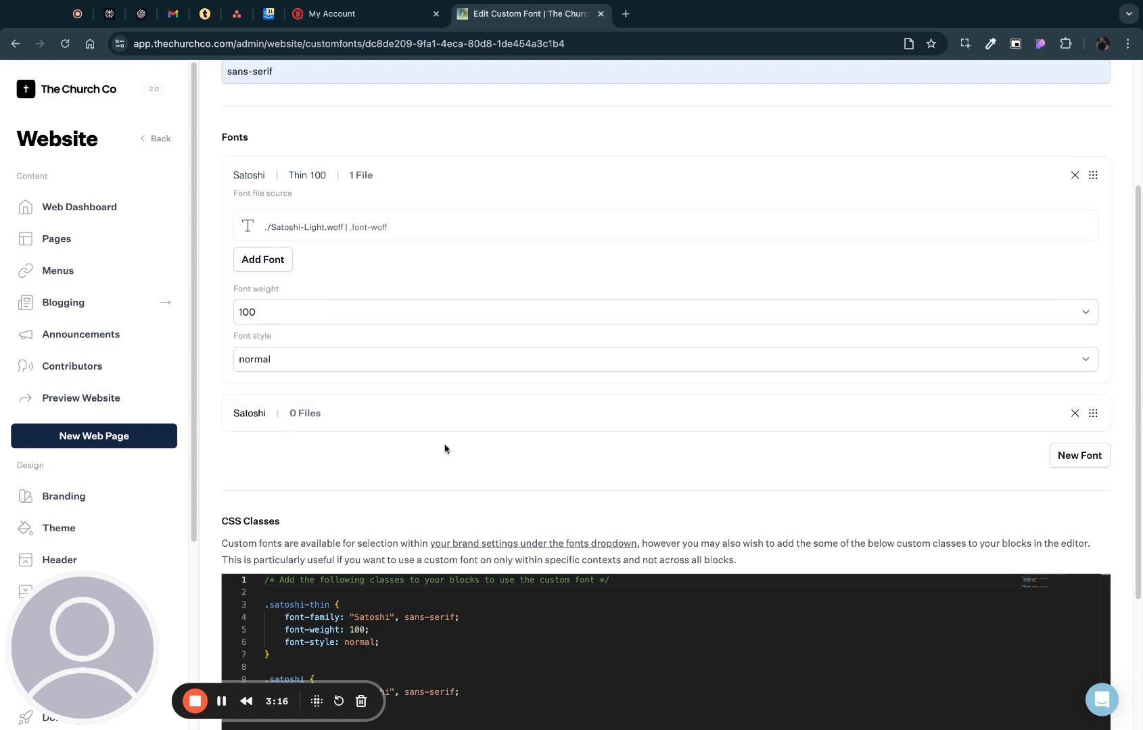
{"action": "left_click", "coordinate": [315, 414]}
{"action": "left_click", "coordinate": [260, 459]}
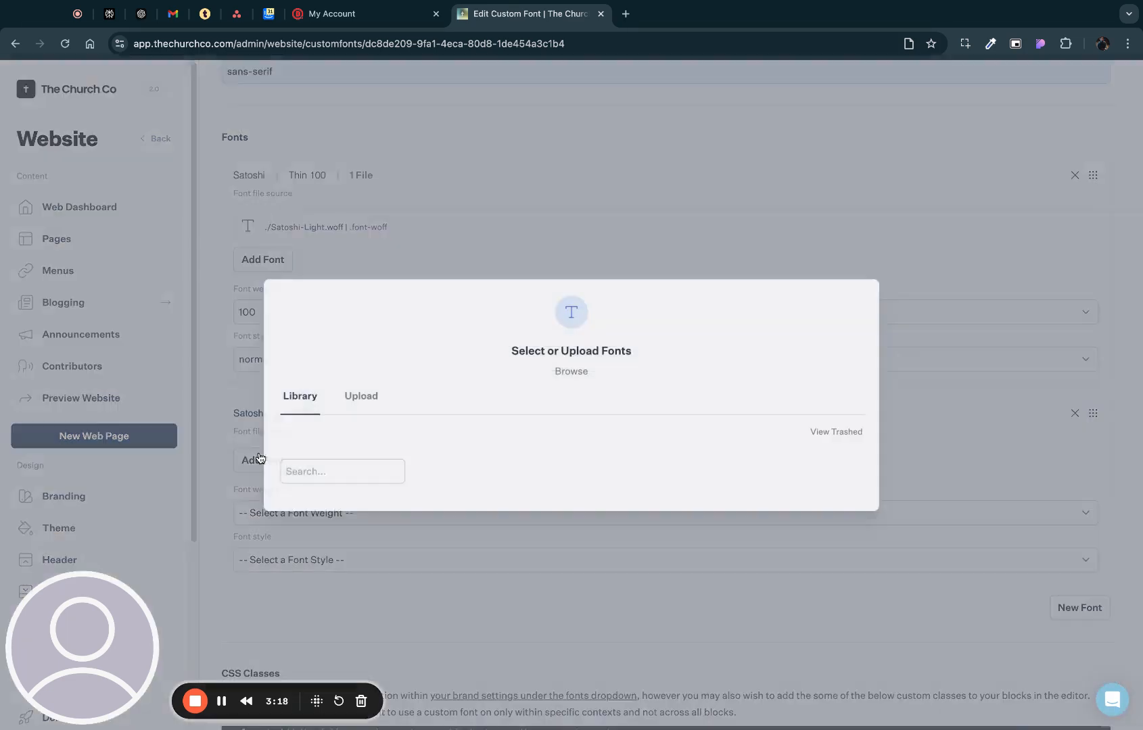
{"action": "left_click", "coordinate": [368, 340]}
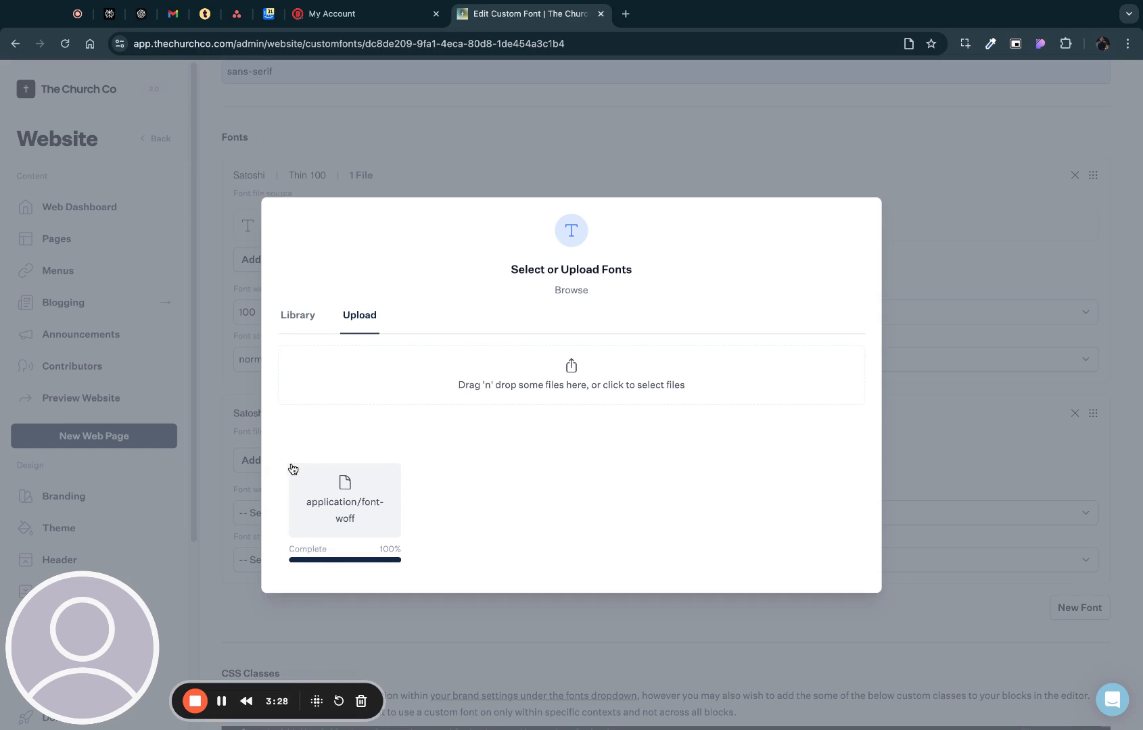
{"action": "left_click", "coordinate": [296, 512]}
- Set the Satoshi-Medium entry to font weight 400 and font style normal
{"action": "scroll", "coordinate": [552, 360], "scroll_direction": "down", "scroll_amount": 5}
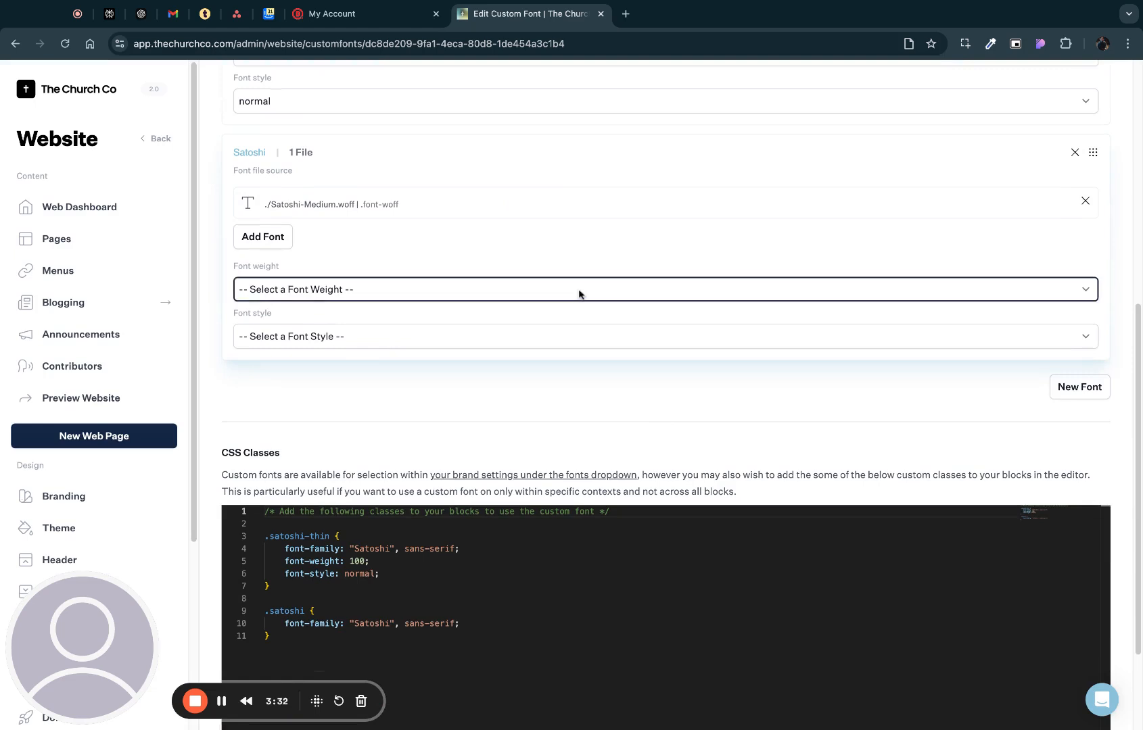
{"action": "left_click", "coordinate": [322, 338]}
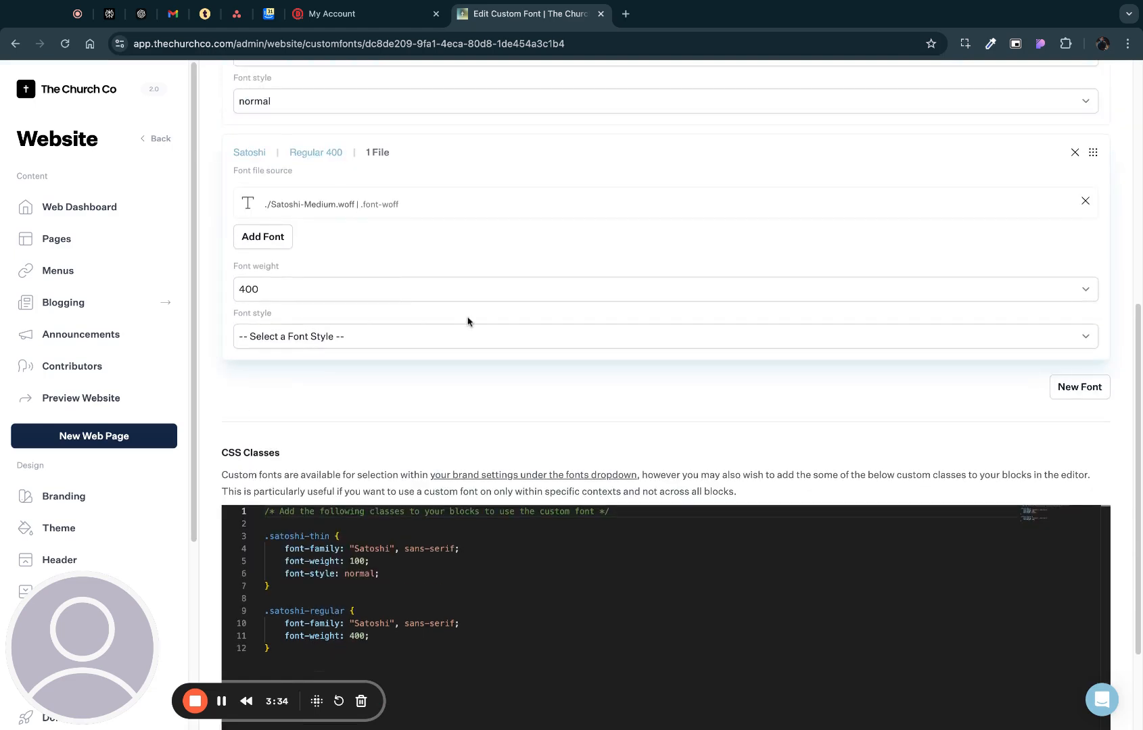
{"action": "left_click", "coordinate": [487, 330]}
{"action": "left_click", "coordinate": [453, 353]}
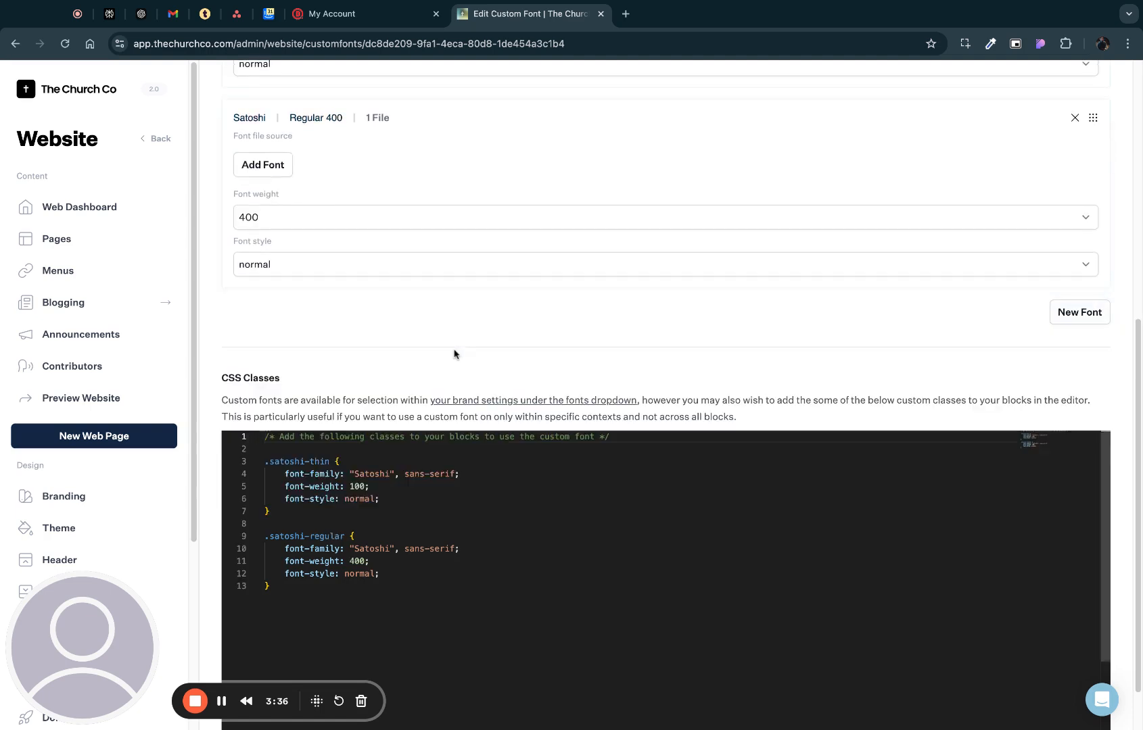
- Add a third font entry to the Satoshi family and upload Satoshi-Black.woff as its source file
{"action": "left_click", "coordinate": [1068, 387]}
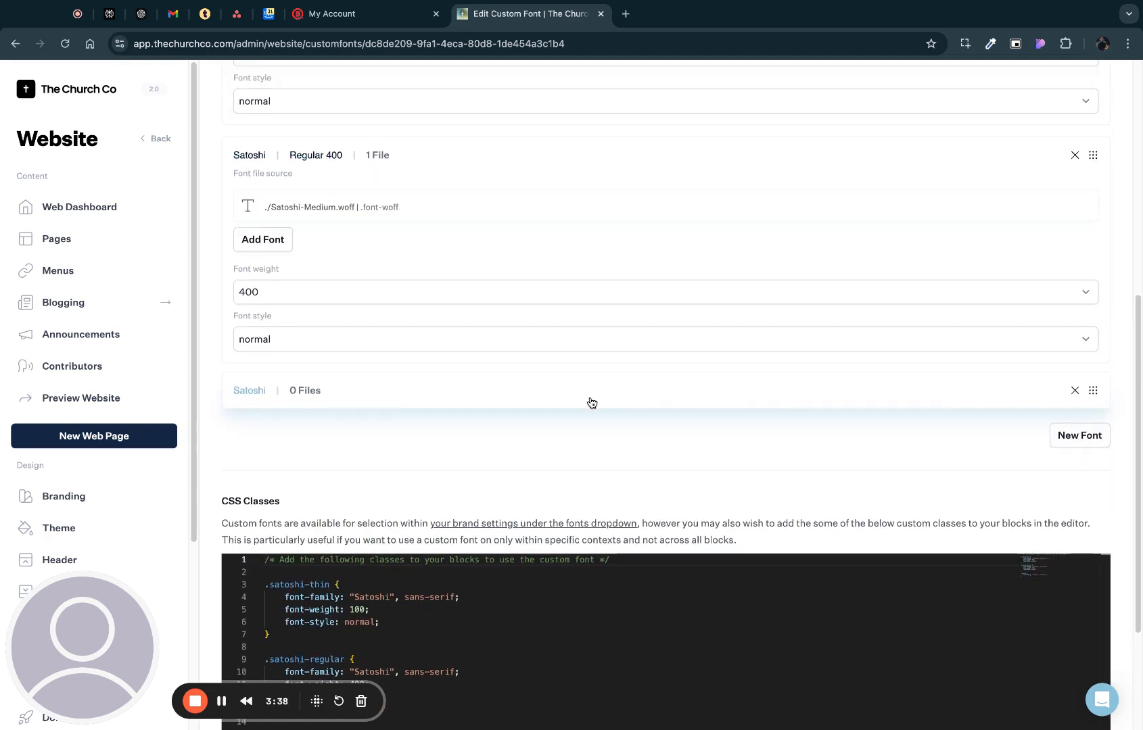
{"action": "left_click", "coordinate": [433, 399]}
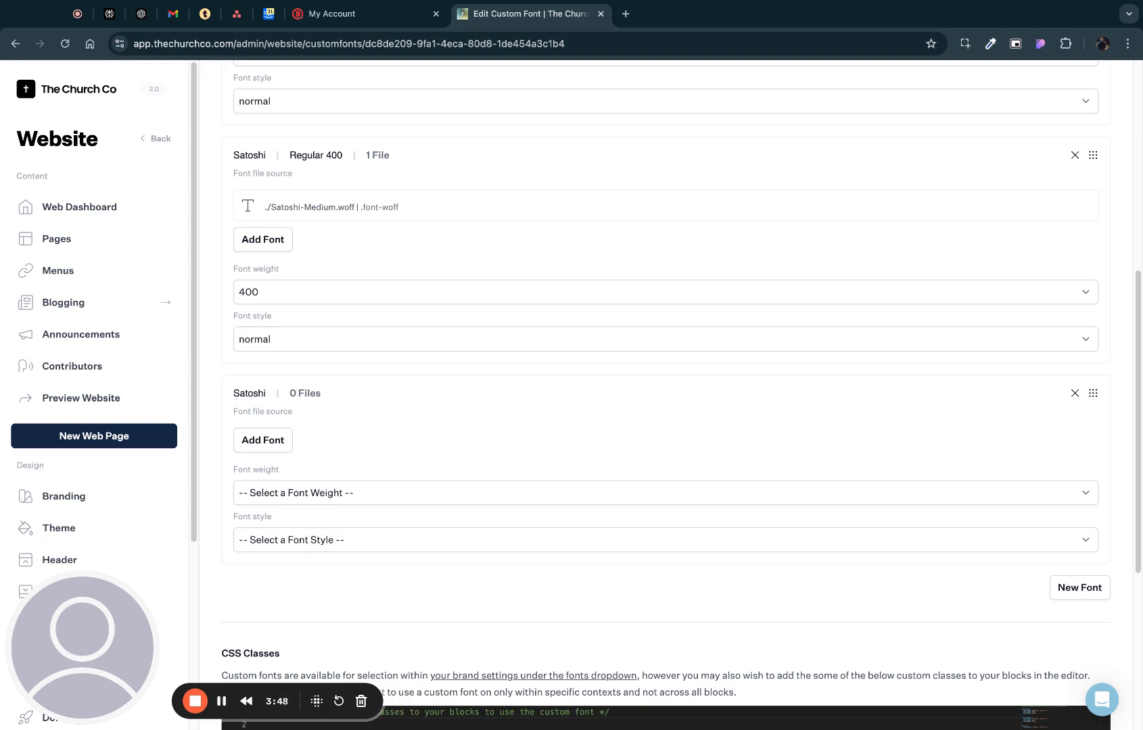
{"action": "left_click", "coordinate": [276, 442]}
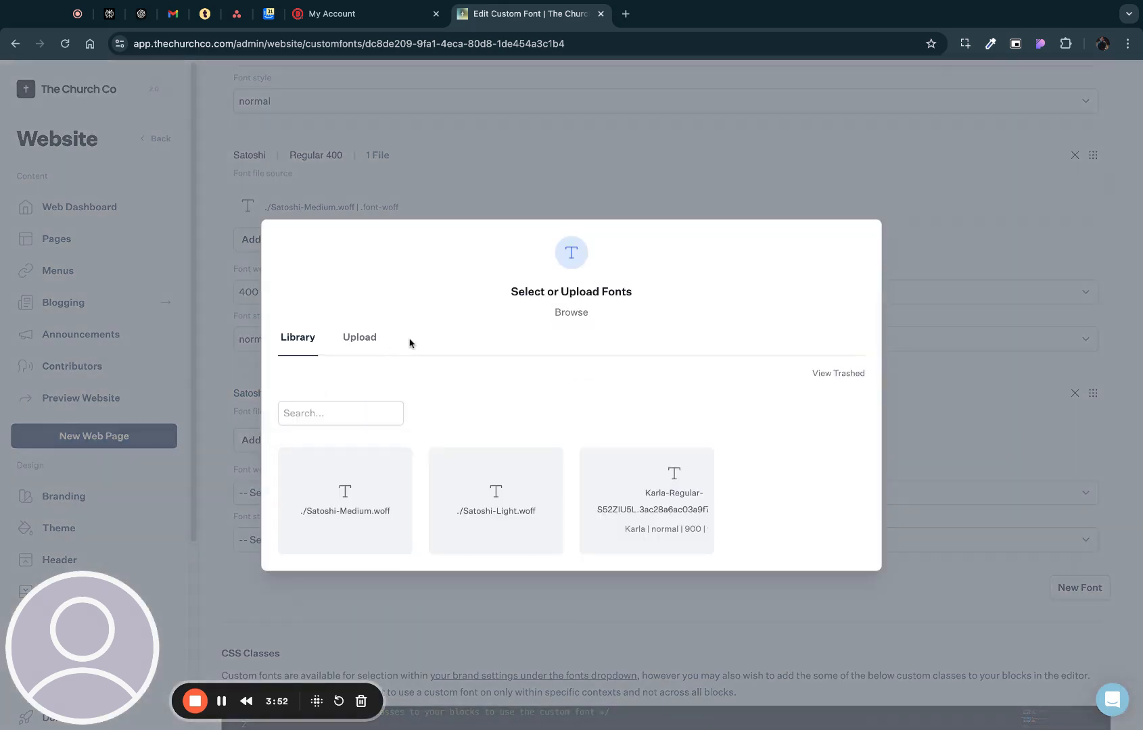
{"action": "left_click", "coordinate": [360, 337]}
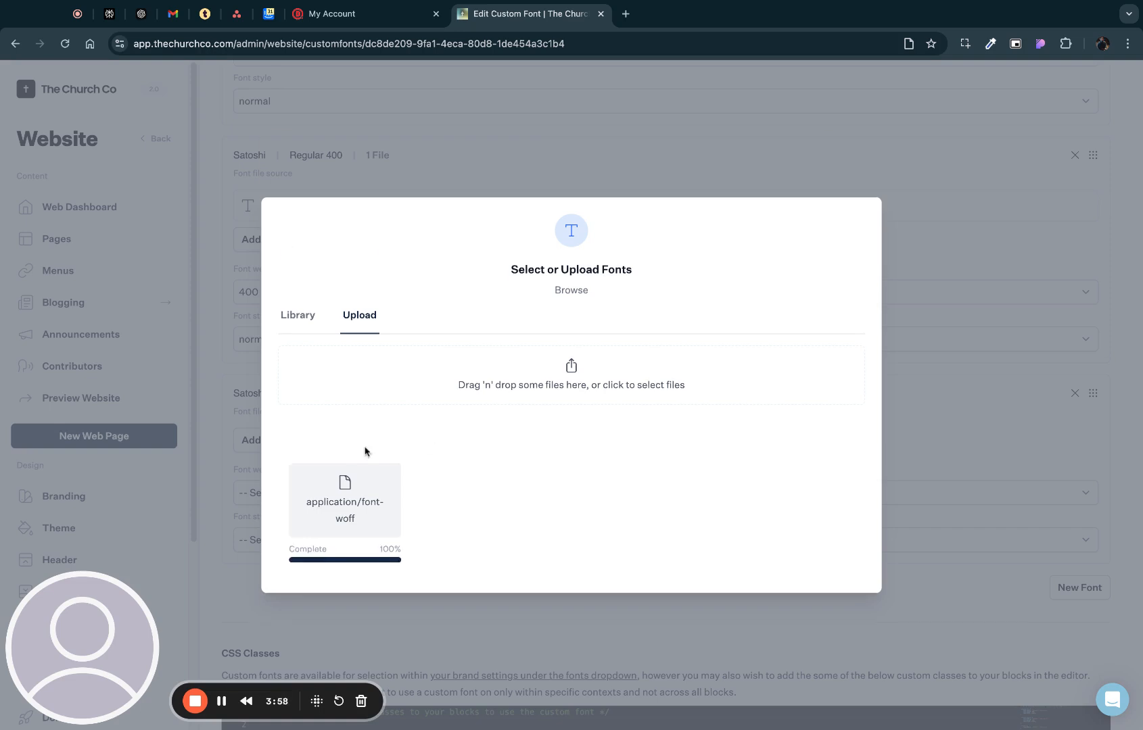
{"action": "left_click", "coordinate": [326, 479]}
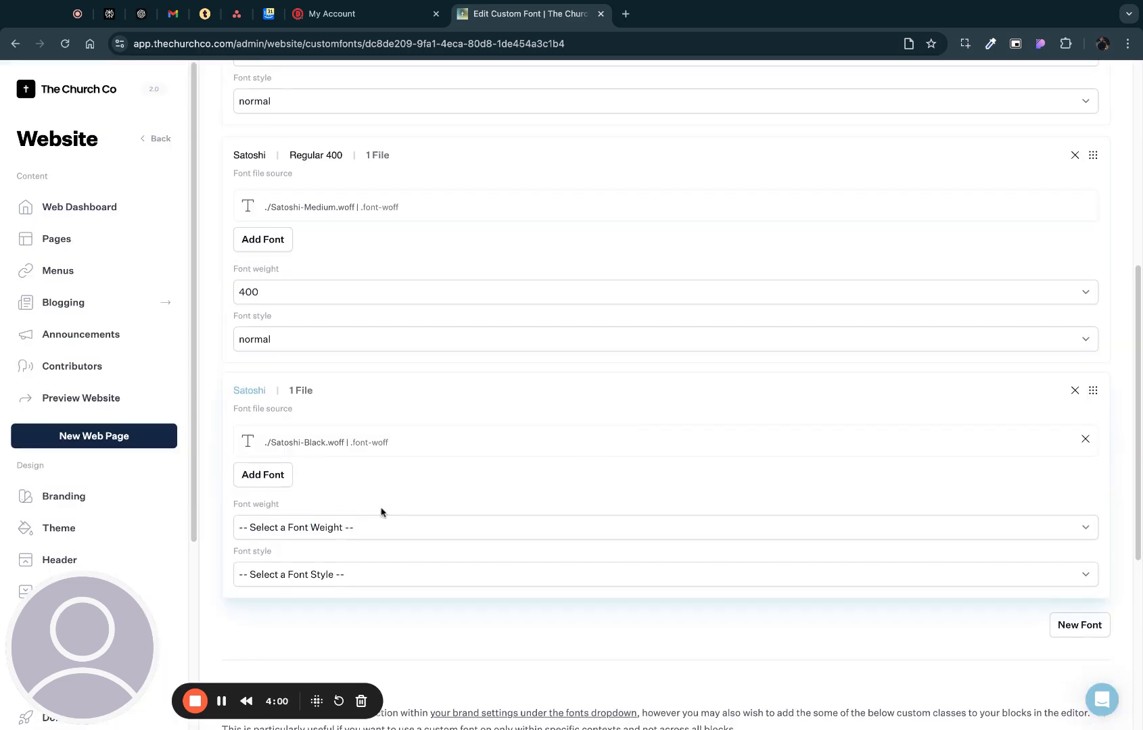
- Set the Satoshi-Black entry to font weight 900 and font style normal
{"action": "left_click", "coordinate": [424, 533]}
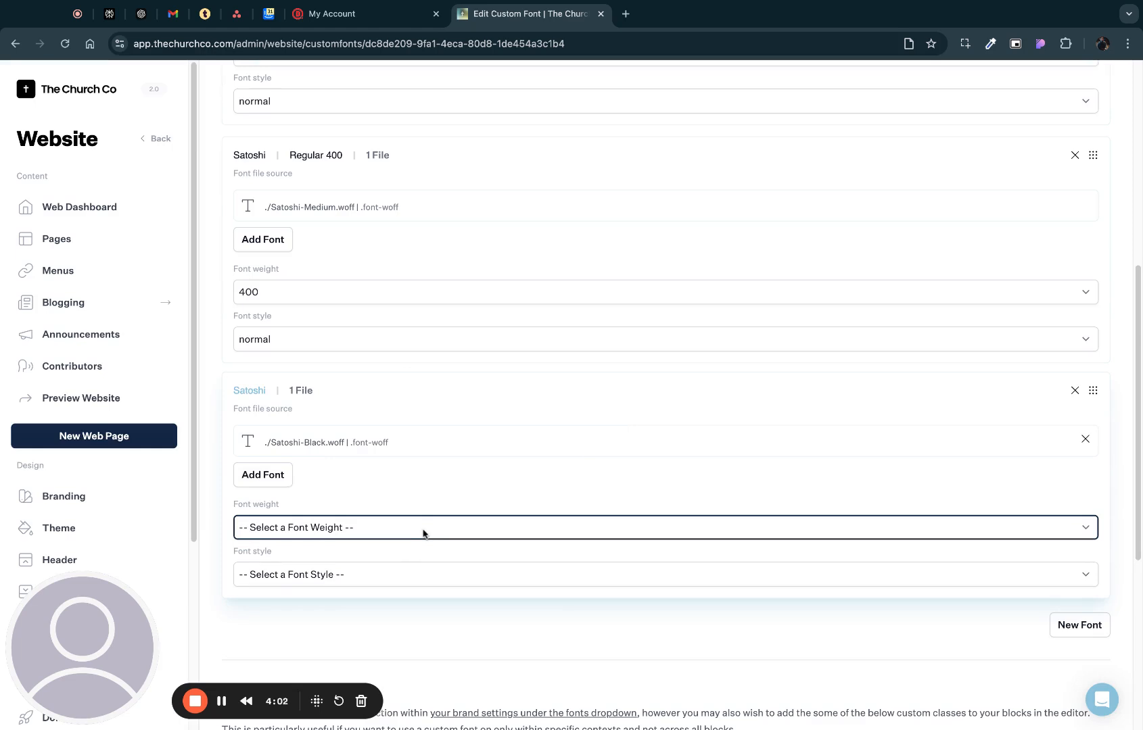
{"action": "left_click", "coordinate": [270, 659]}
{"action": "left_click", "coordinate": [353, 576]}
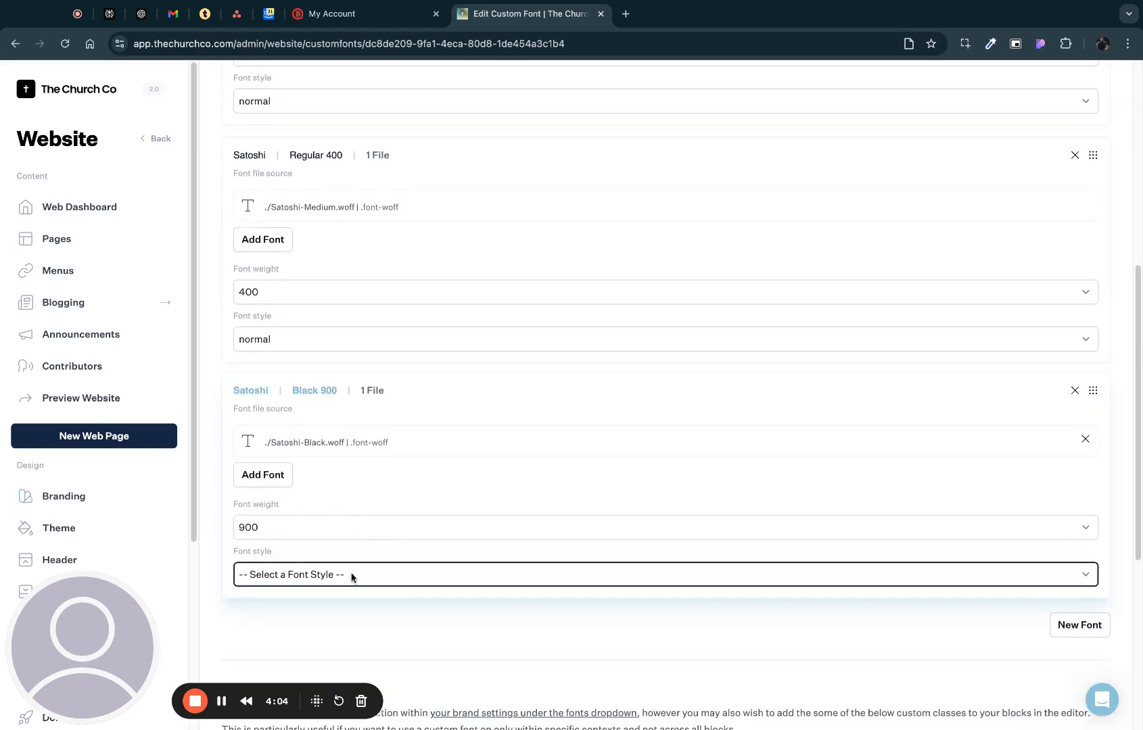
{"action": "left_click", "coordinate": [351, 590]}
- Examine the generated CSS classes for the Satoshi weights and review the three font entries they are based on
{"action": "scroll", "coordinate": [628, 477], "scroll_direction": "down", "scroll_amount": 4}
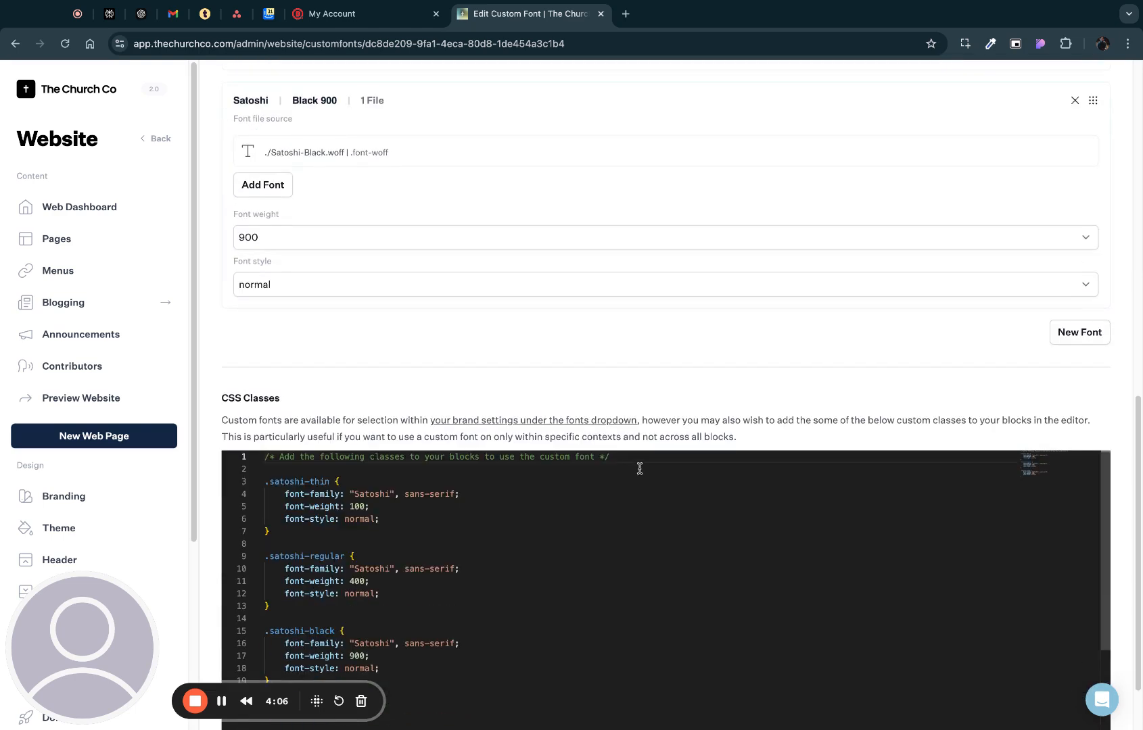
{"action": "scroll", "coordinate": [711, 403], "scroll_direction": "up", "scroll_amount": 3}
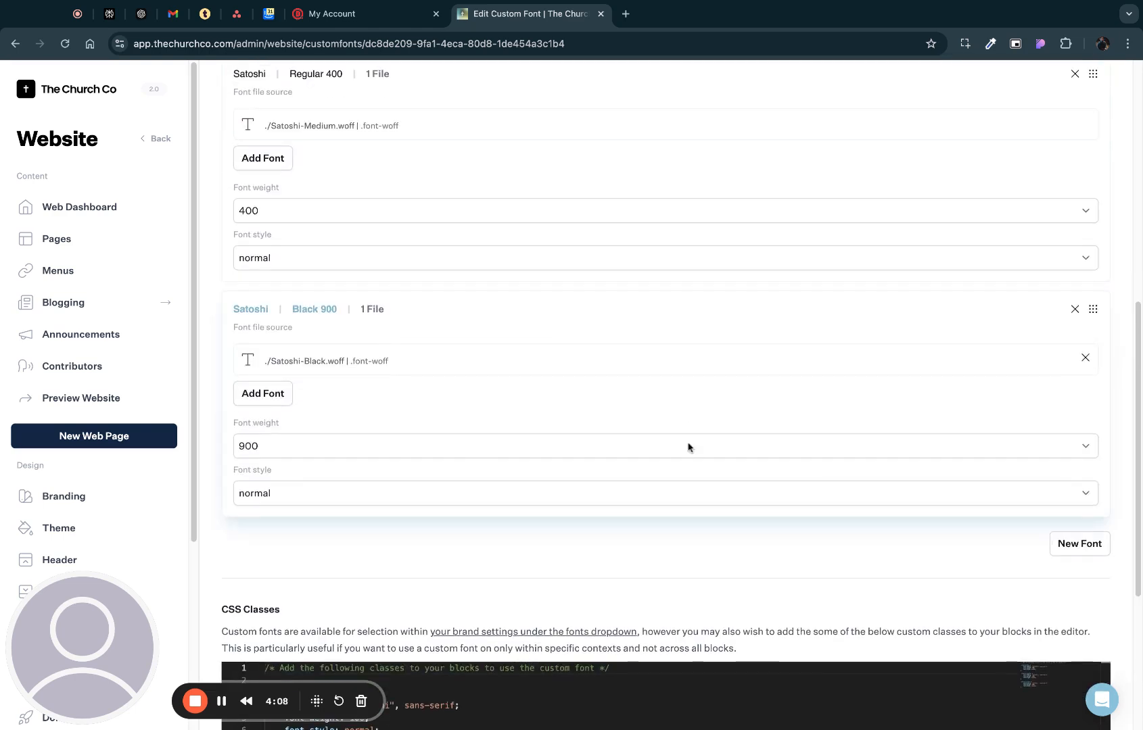
{"action": "scroll", "coordinate": [661, 431], "scroll_direction": "down", "scroll_amount": 5}
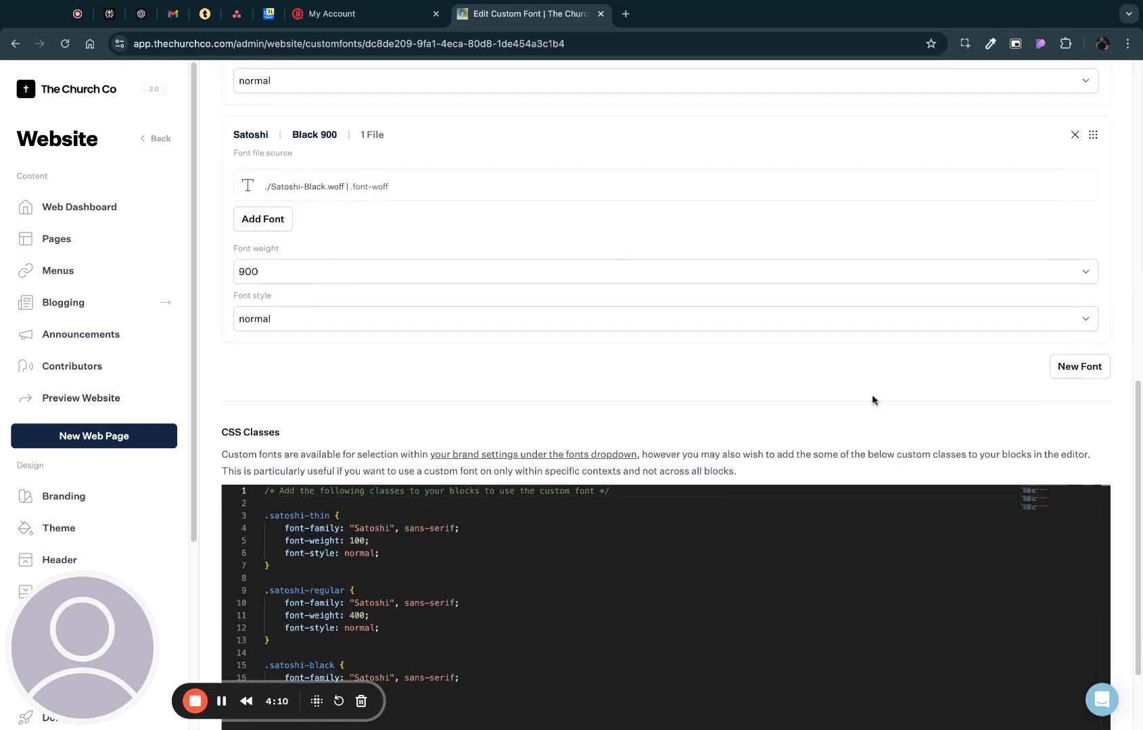
{"action": "scroll", "coordinate": [811, 418], "scroll_direction": "down", "scroll_amount": 2}
{"action": "scroll", "coordinate": [463, 472], "scroll_direction": "up", "scroll_amount": 3}
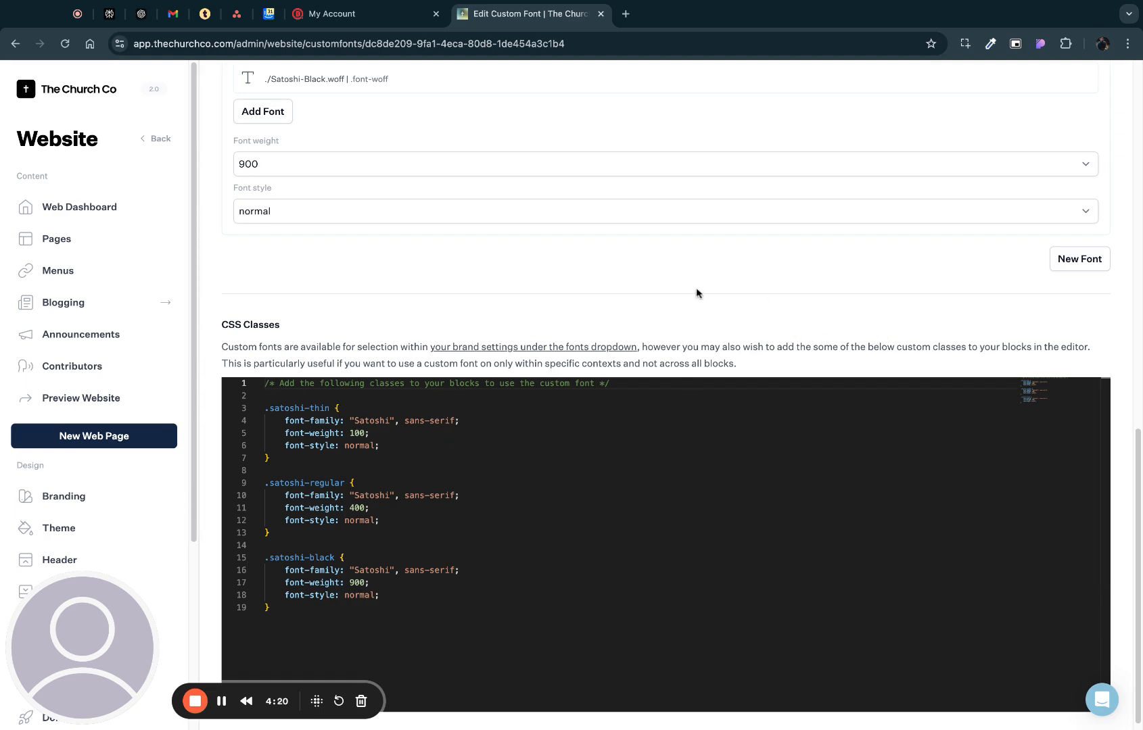
{"action": "mouse_move", "coordinate": [268, 411]}
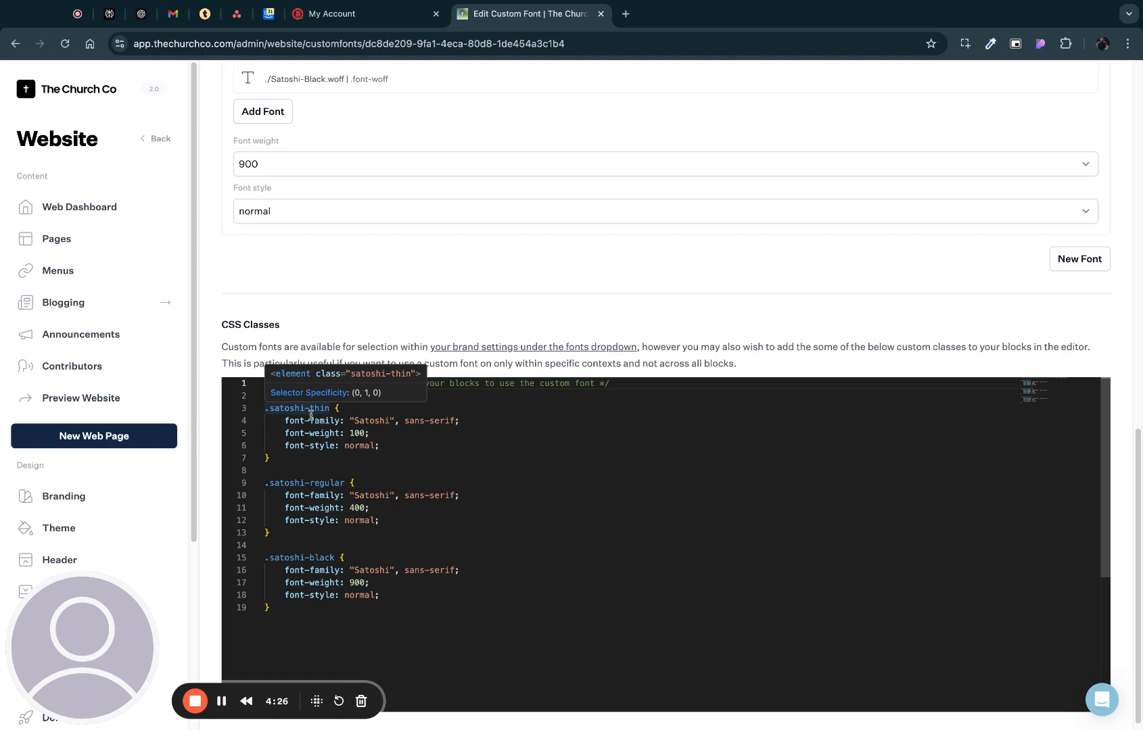
{"action": "mouse_move", "coordinate": [270, 483]}
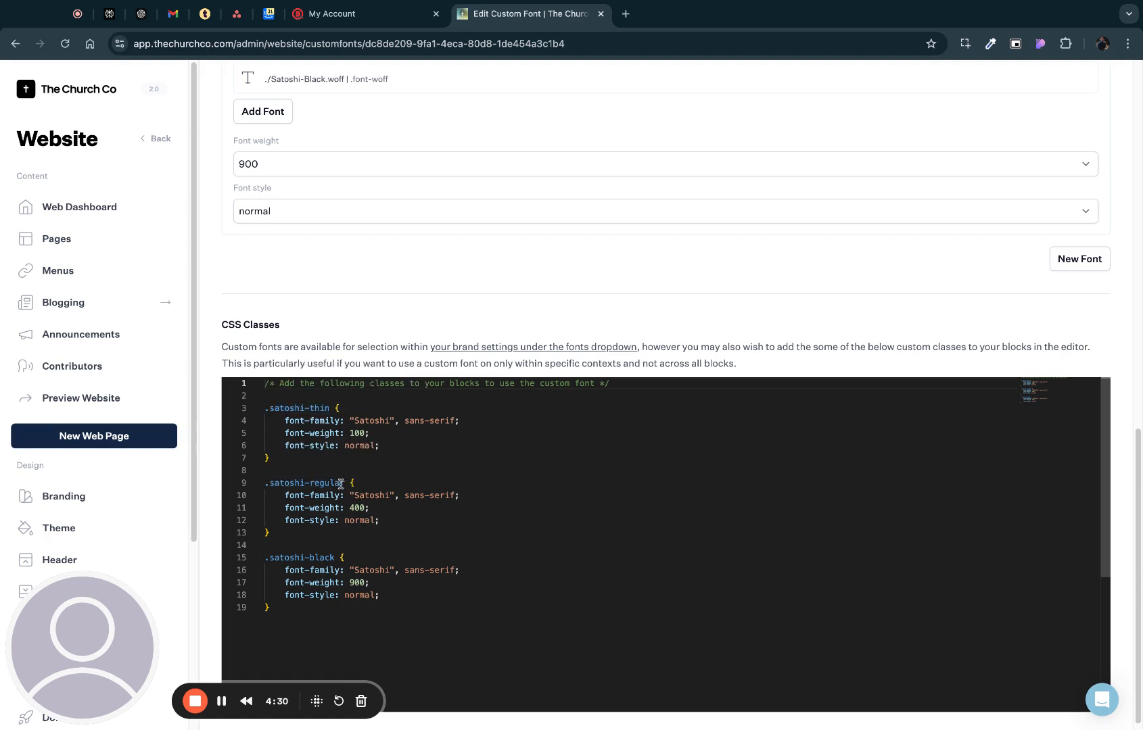
{"action": "mouse_move", "coordinate": [342, 483]}
{"action": "scroll", "coordinate": [778, 360], "scroll_direction": "up", "scroll_amount": 5}
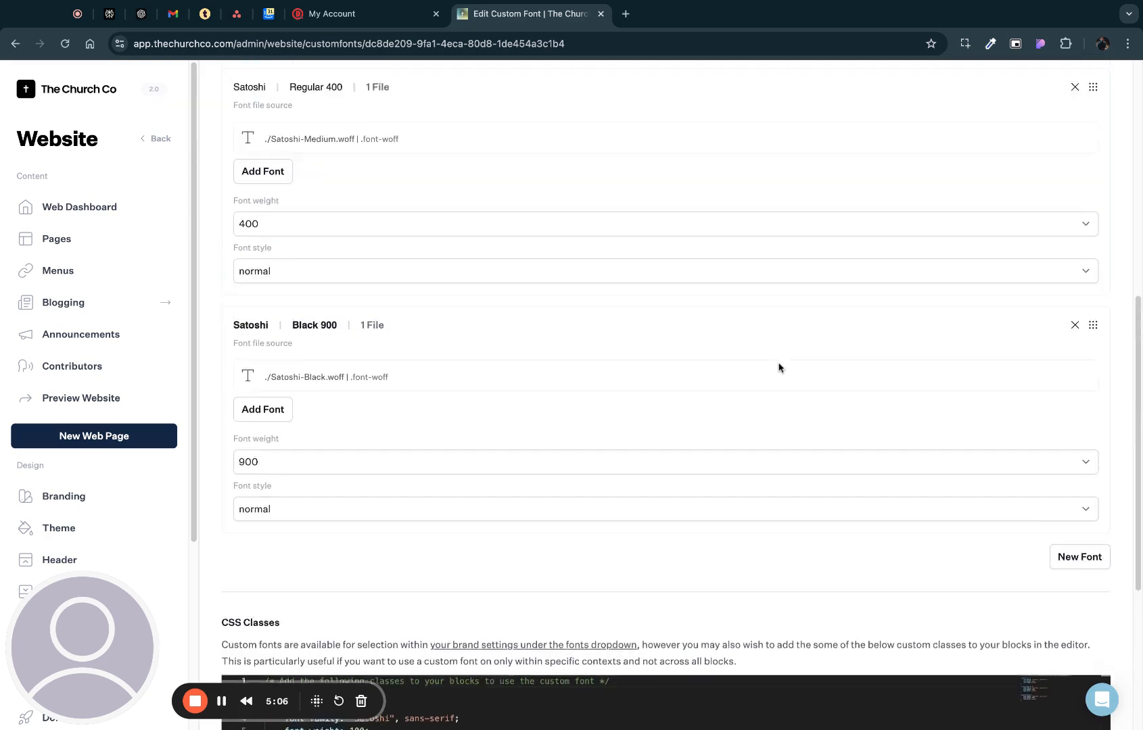
{"action": "scroll", "coordinate": [778, 367], "scroll_direction": "up", "scroll_amount": 5}
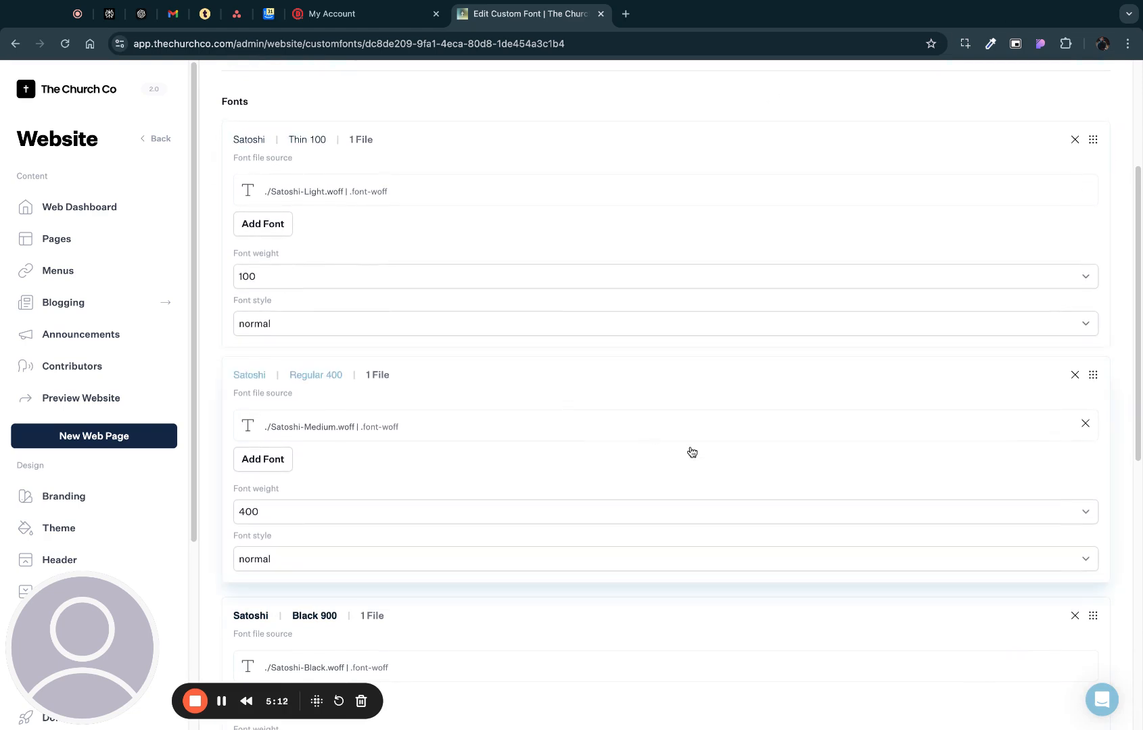
{"action": "scroll", "coordinate": [872, 328], "scroll_direction": "down", "scroll_amount": 2}
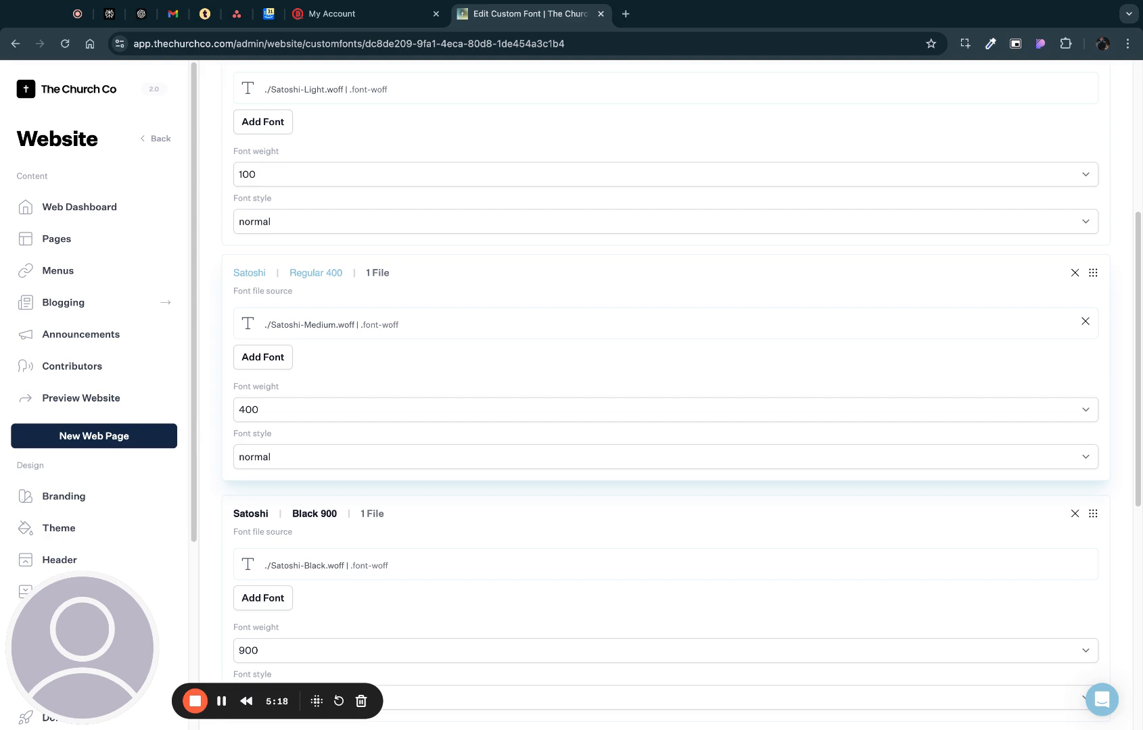
{"action": "scroll", "coordinate": [665, 393], "scroll_direction": "down", "scroll_amount": 8}
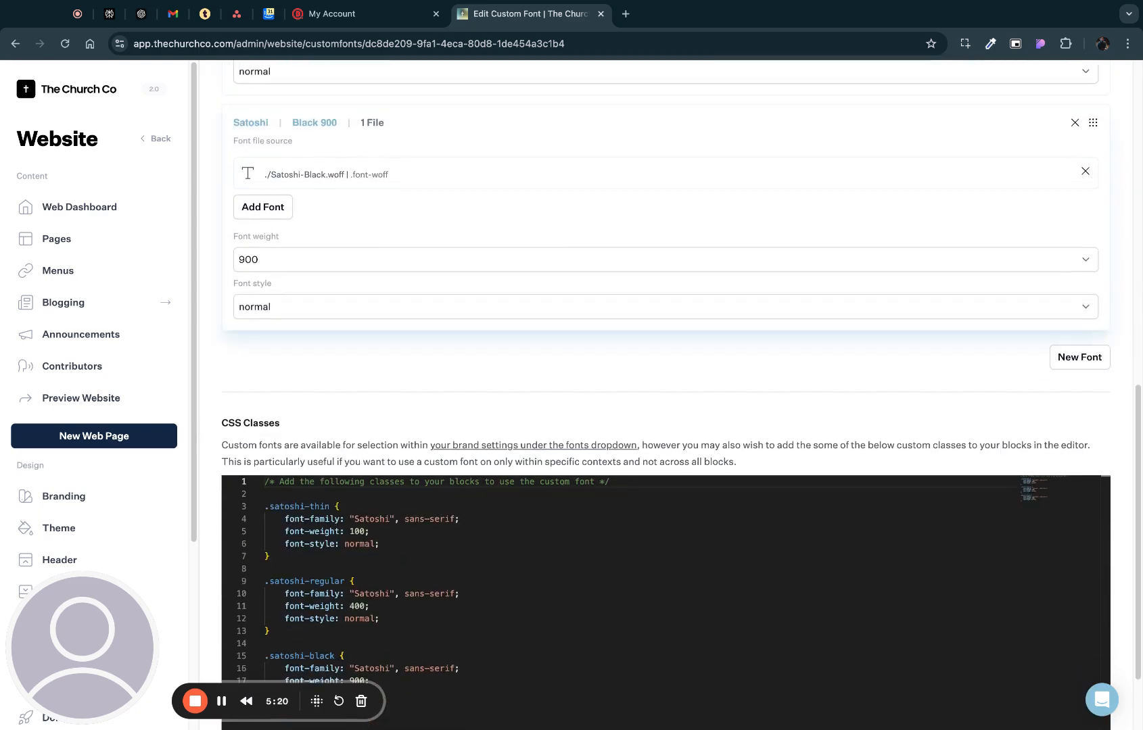
- Save the Satoshi custom font family
{"action": "scroll", "coordinate": [664, 392], "scroll_direction": "up", "scroll_amount": 8}
{"action": "scroll", "coordinate": [664, 392], "scroll_direction": "up", "scroll_amount": 5}
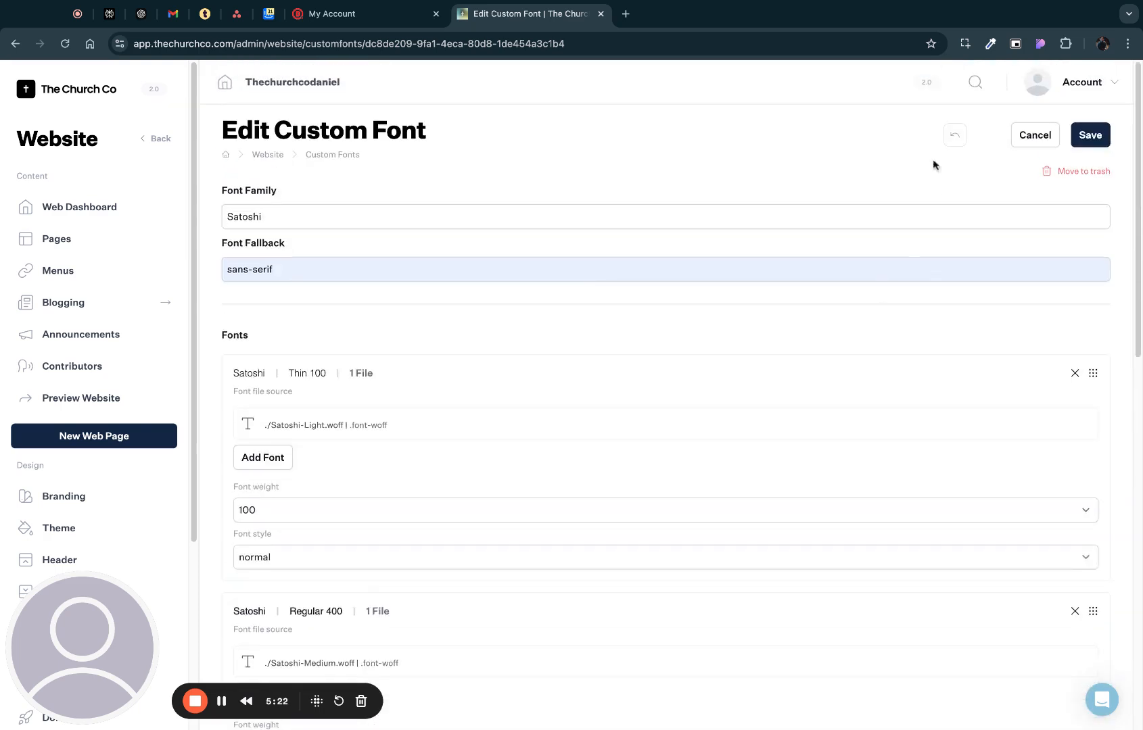
{"action": "left_click", "coordinate": [1086, 136]}
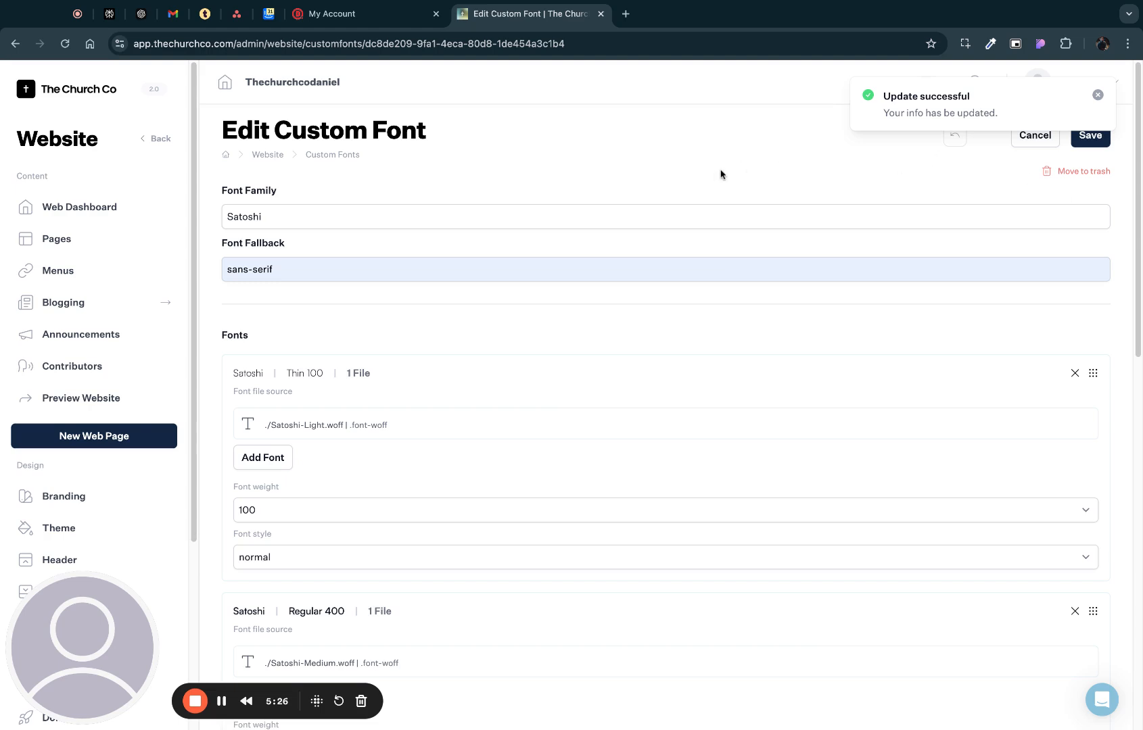
- Open the website's Branding settings in a new browser tab and switch to it
{"action": "double_click", "coordinate": [63, 501]}
{"action": "left_click", "coordinate": [61, 501], "text": "super"}
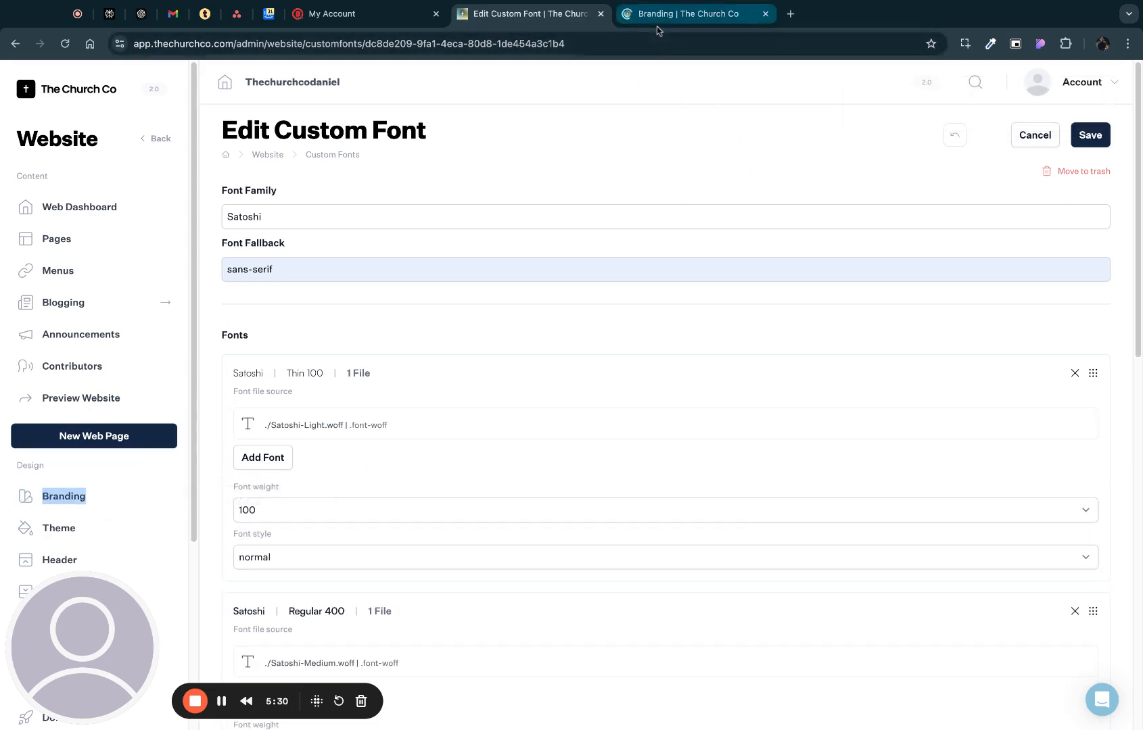
{"action": "left_click", "coordinate": [659, 19]}
- Set the main headings' font family to Satoshi and their font weight to 900
{"action": "scroll", "coordinate": [656, 316], "scroll_direction": "down", "scroll_amount": 10}
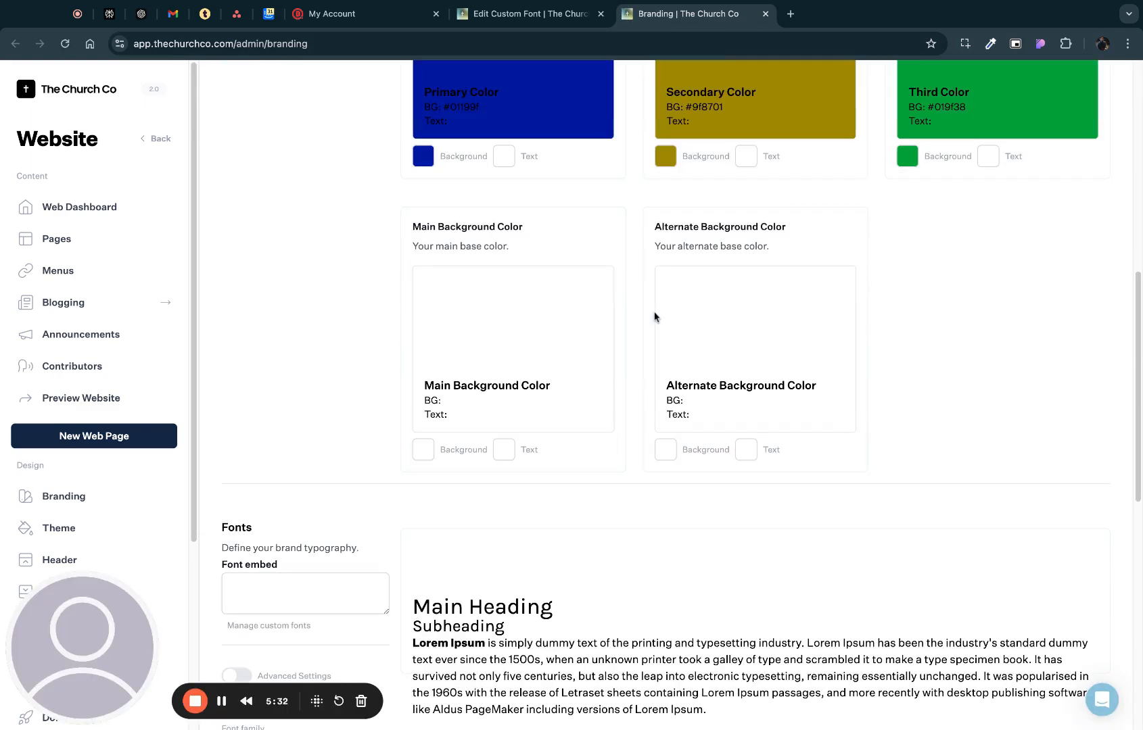
{"action": "scroll", "coordinate": [944, 306], "scroll_direction": "down", "scroll_amount": 4}
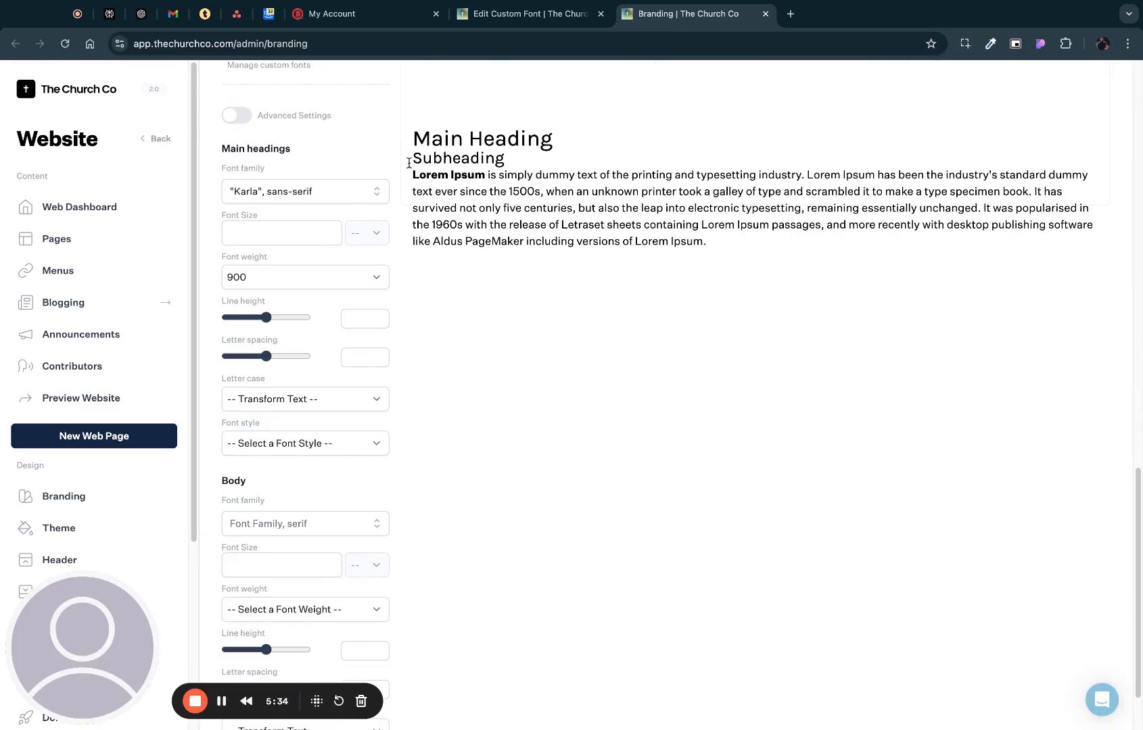
{"action": "scroll", "coordinate": [372, 225], "scroll_direction": "down", "scroll_amount": 1}
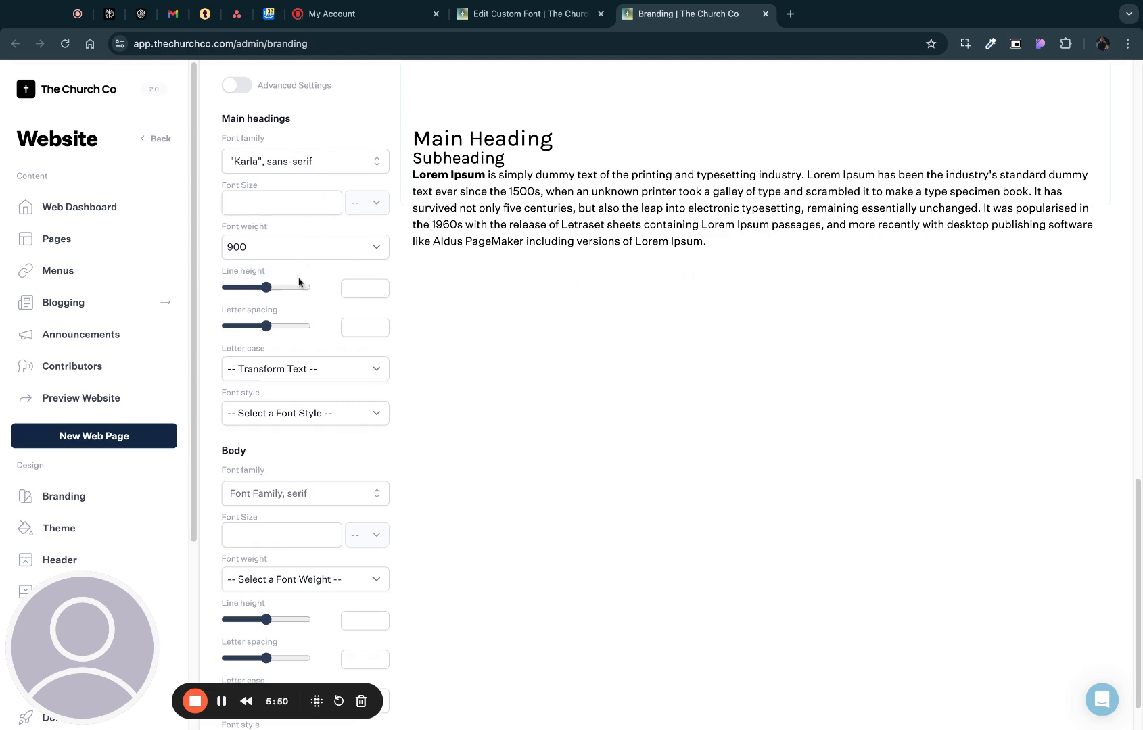
{"action": "scroll", "coordinate": [324, 162], "scroll_direction": "up", "scroll_amount": 1}
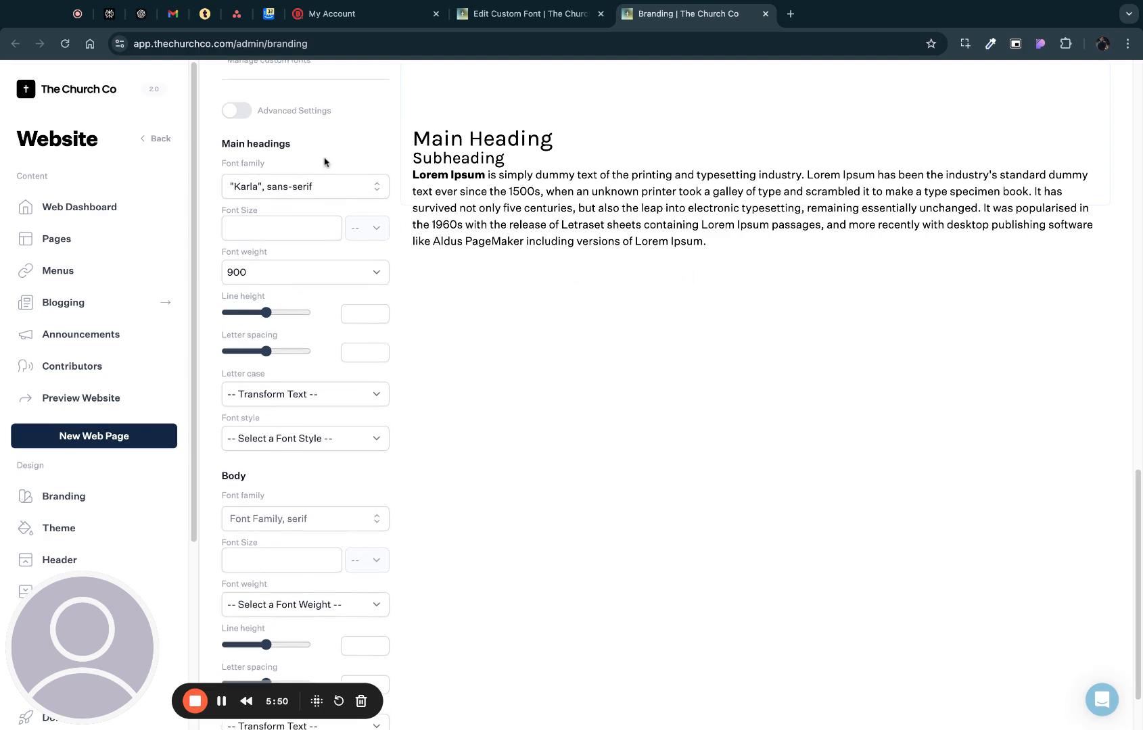
{"action": "left_click", "coordinate": [372, 190]}
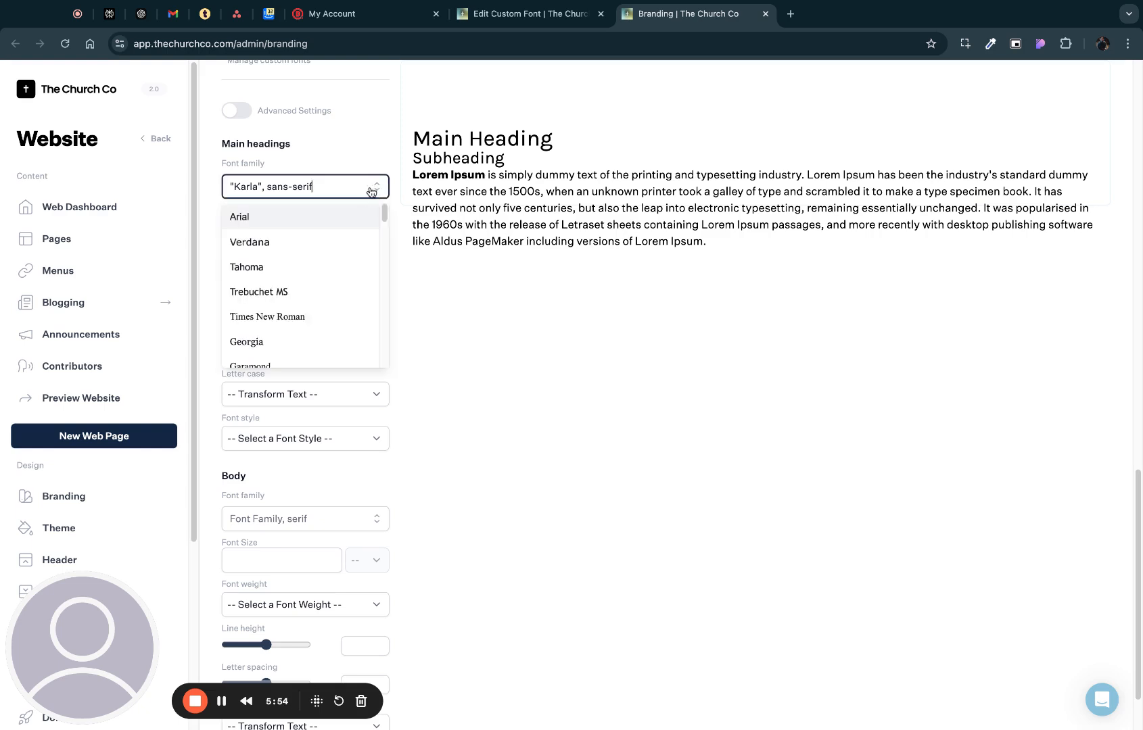
{"action": "triple_click", "coordinate": [332, 187]}
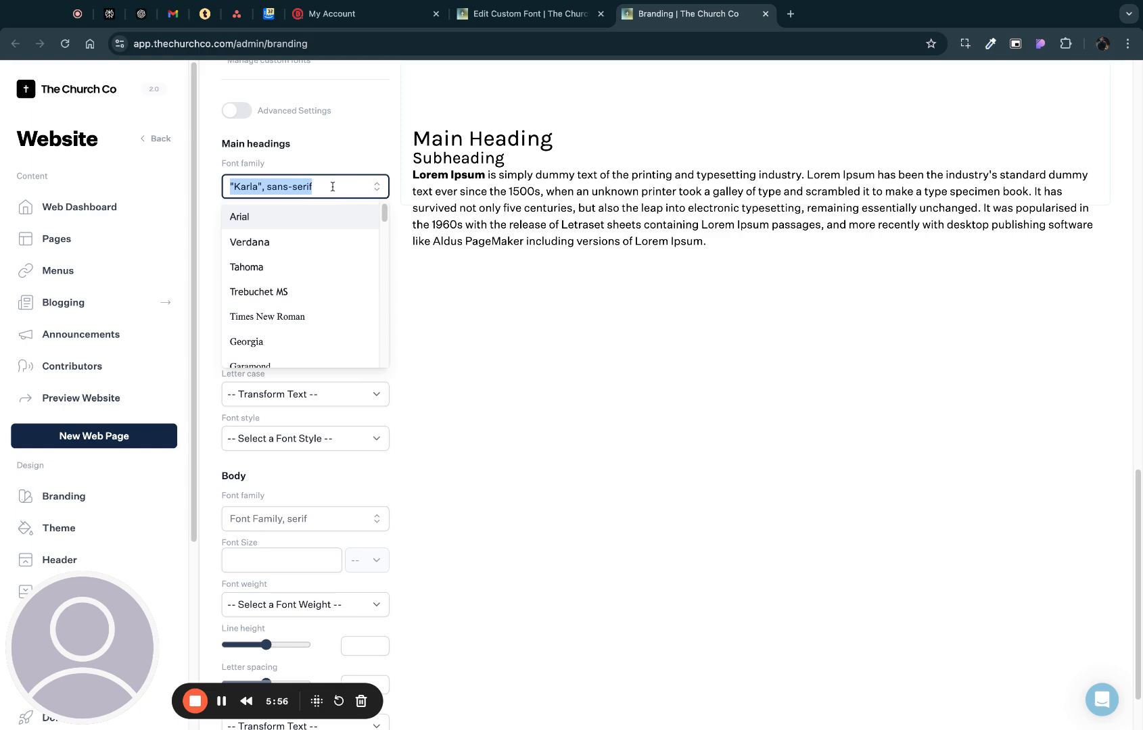
{"action": "type", "text": "Sato"}
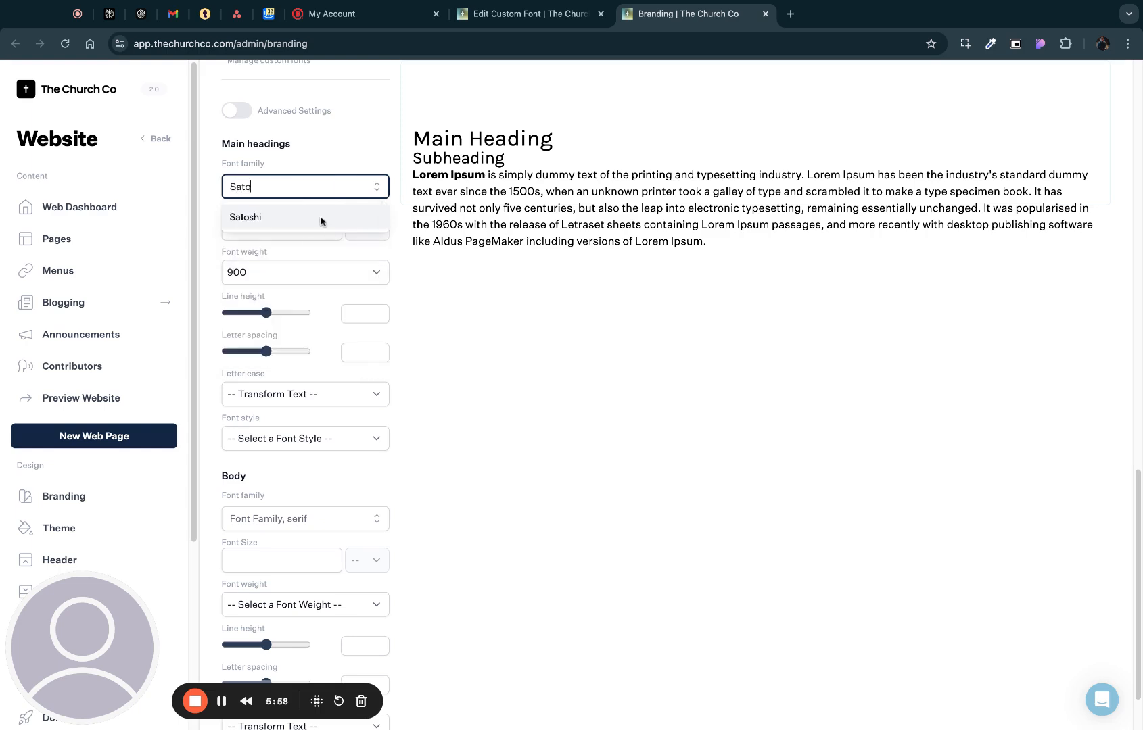
{"action": "left_click", "coordinate": [251, 223]}
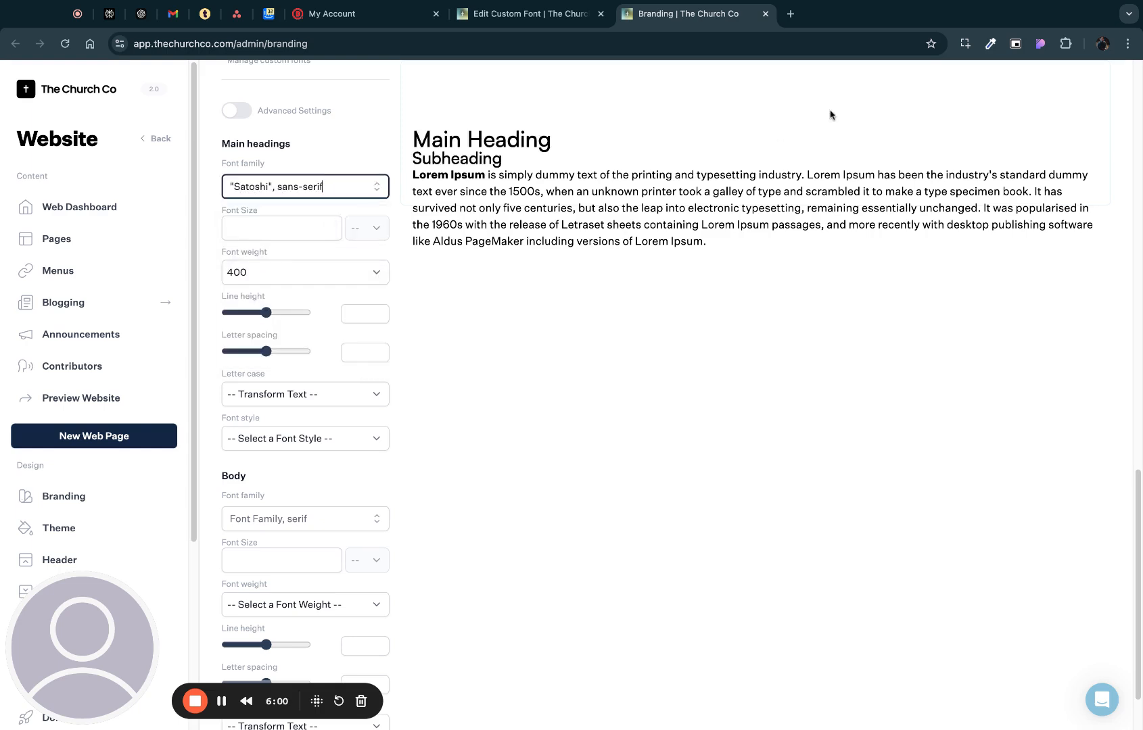
{"action": "left_click", "coordinate": [365, 276]}
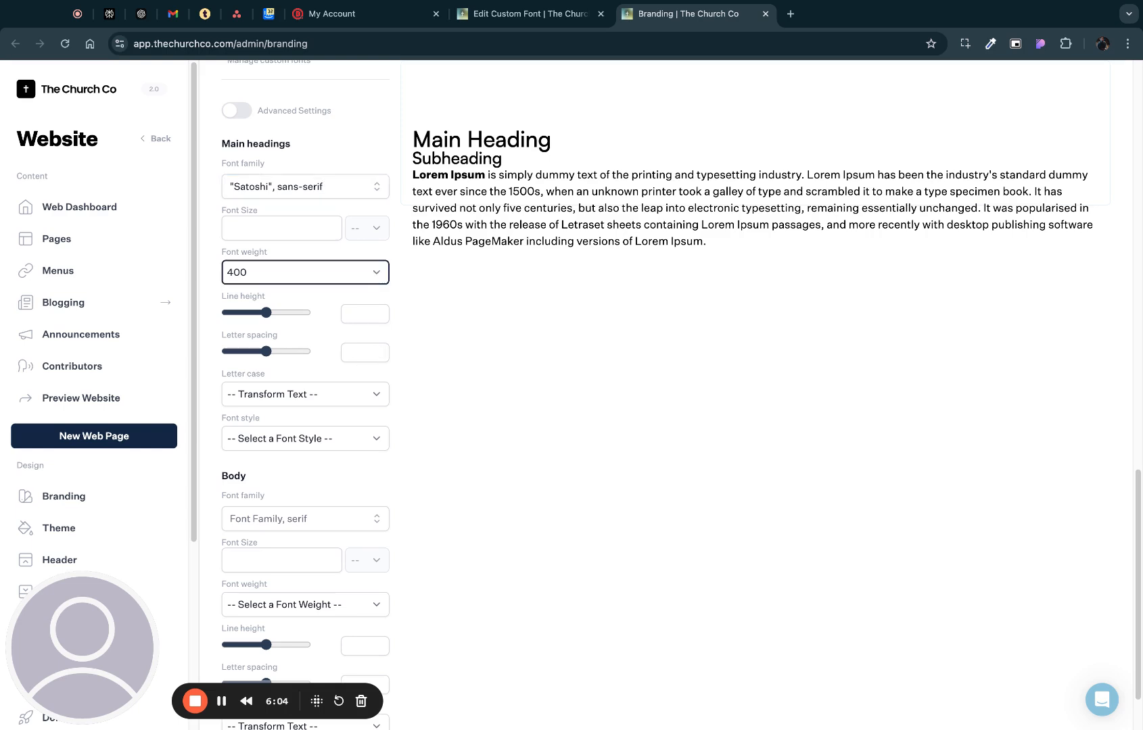
{"action": "left_click", "coordinate": [261, 286]}
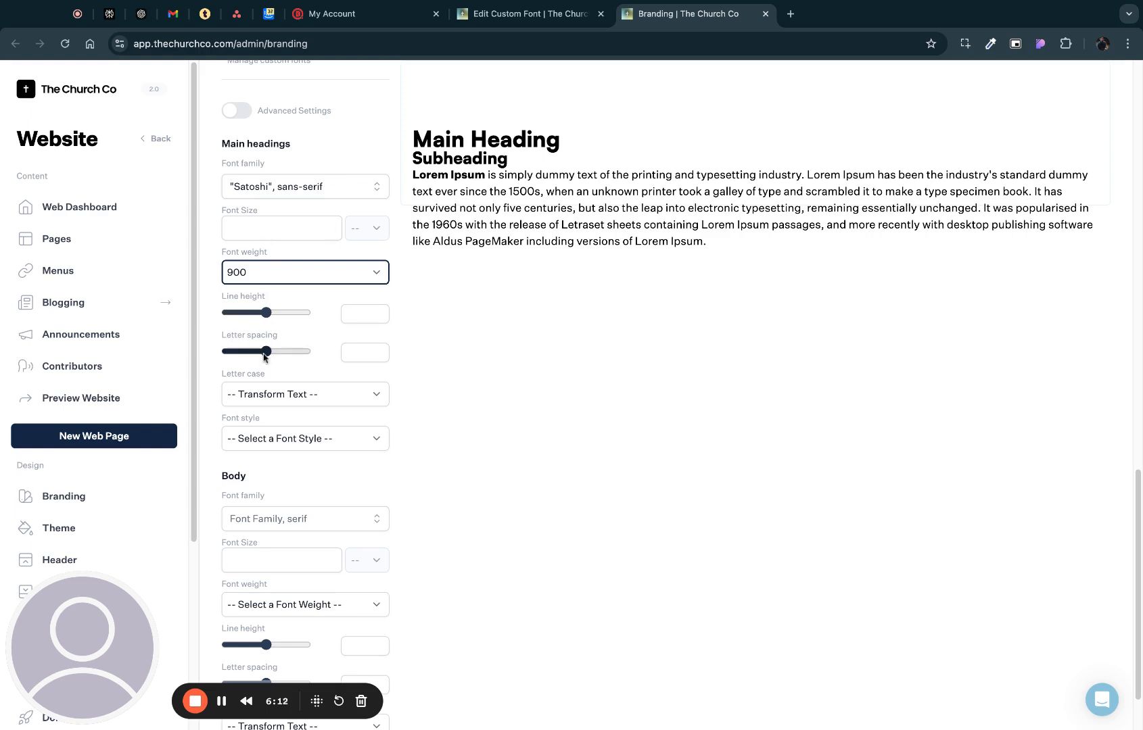
- Search the body font family options for "sato" and try to choose Satoshi
{"action": "scroll", "coordinate": [530, 330], "scroll_direction": "down", "scroll_amount": 1}
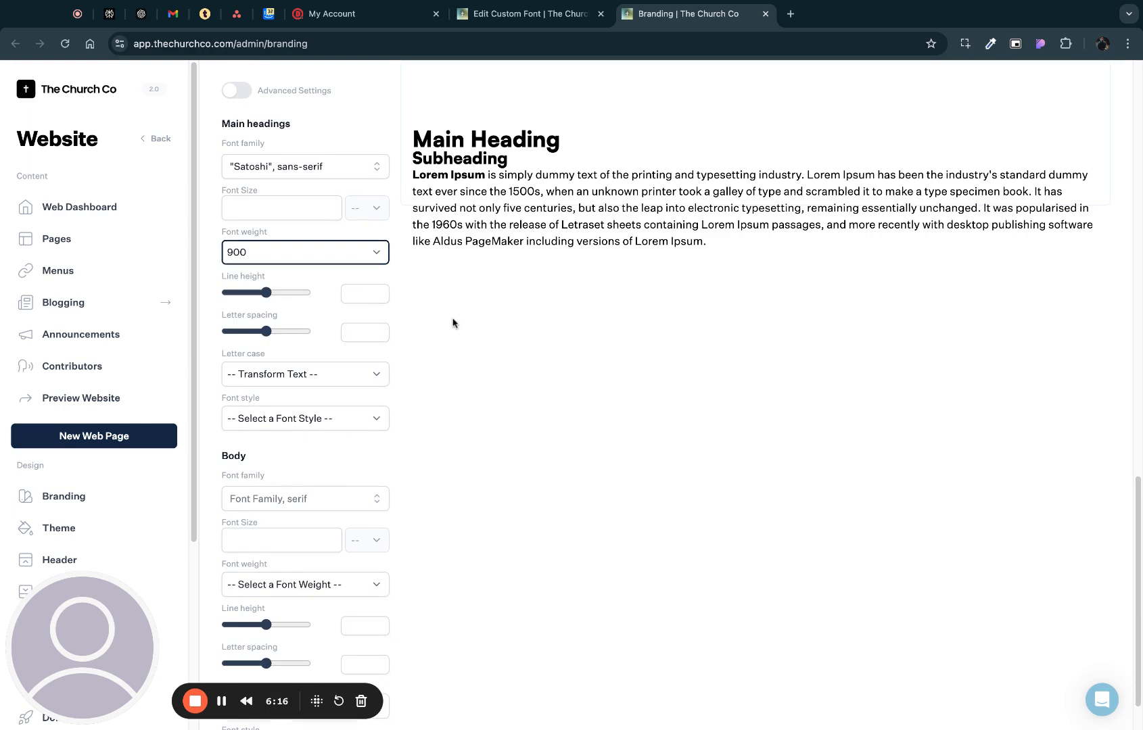
{"action": "scroll", "coordinate": [452, 327], "scroll_direction": "down", "scroll_amount": 1}
{"action": "left_click", "coordinate": [418, 365]}
{"action": "scroll", "coordinate": [419, 363], "scroll_direction": "down", "scroll_amount": 3}
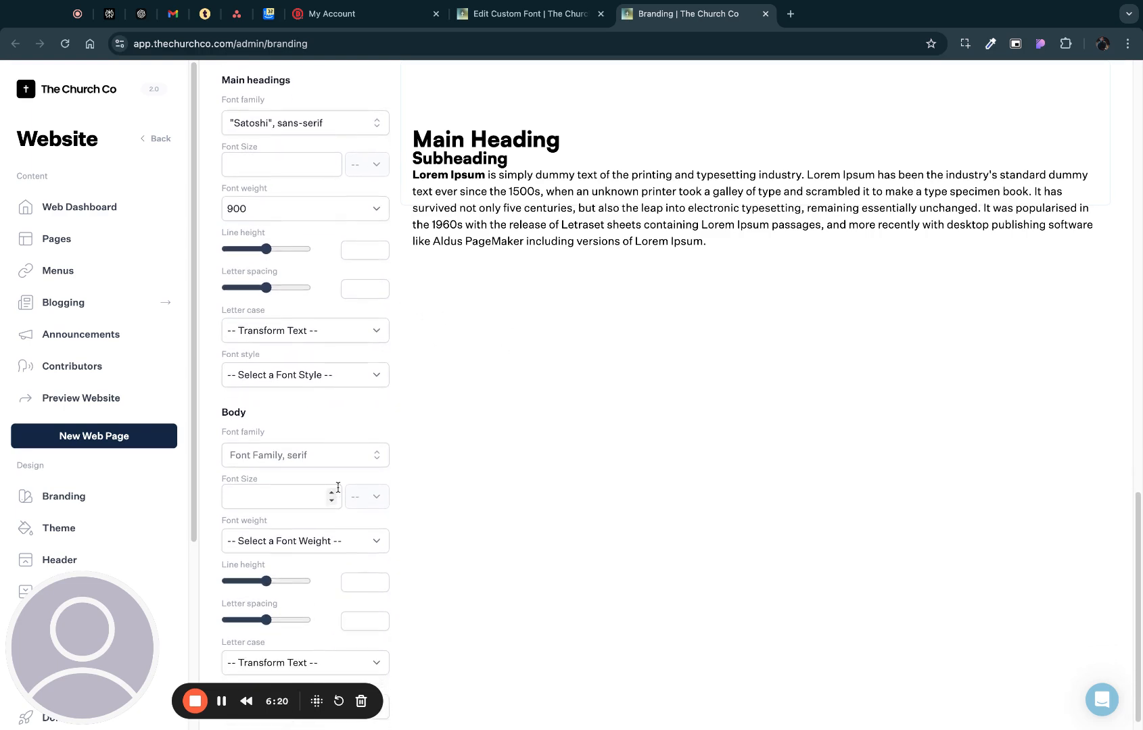
{"action": "left_click", "coordinate": [386, 460]}
{"action": "left_click", "coordinate": [378, 462]}
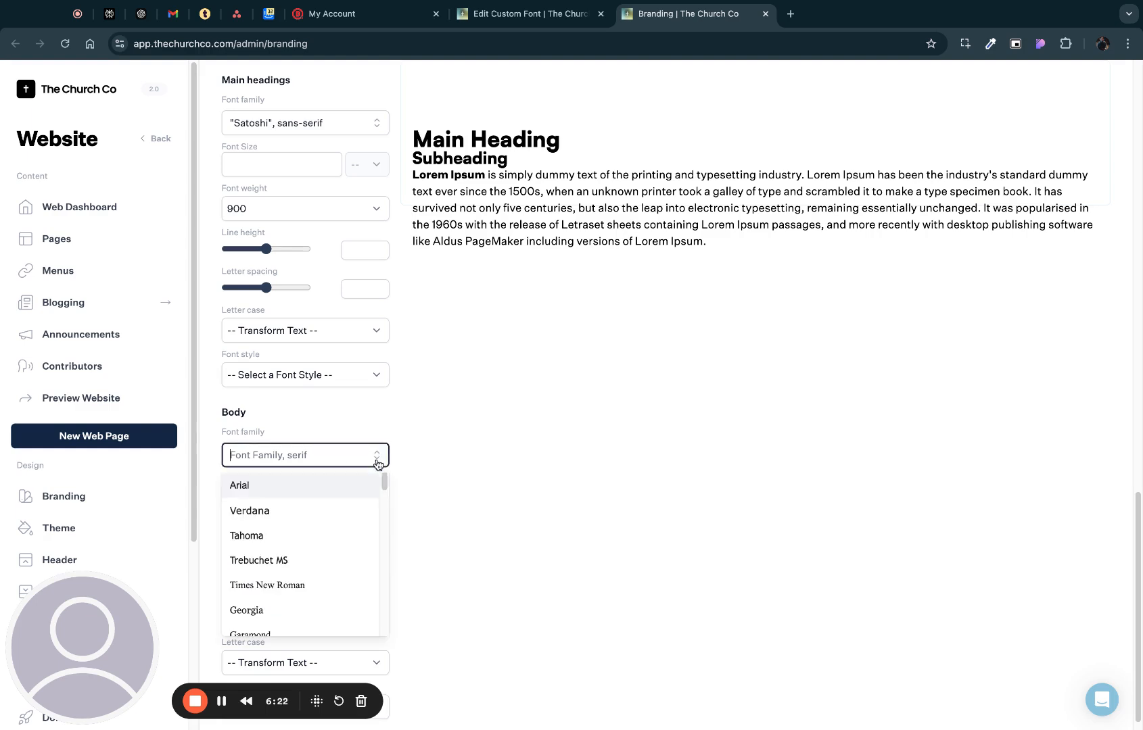
{"action": "type", "text": "s"}
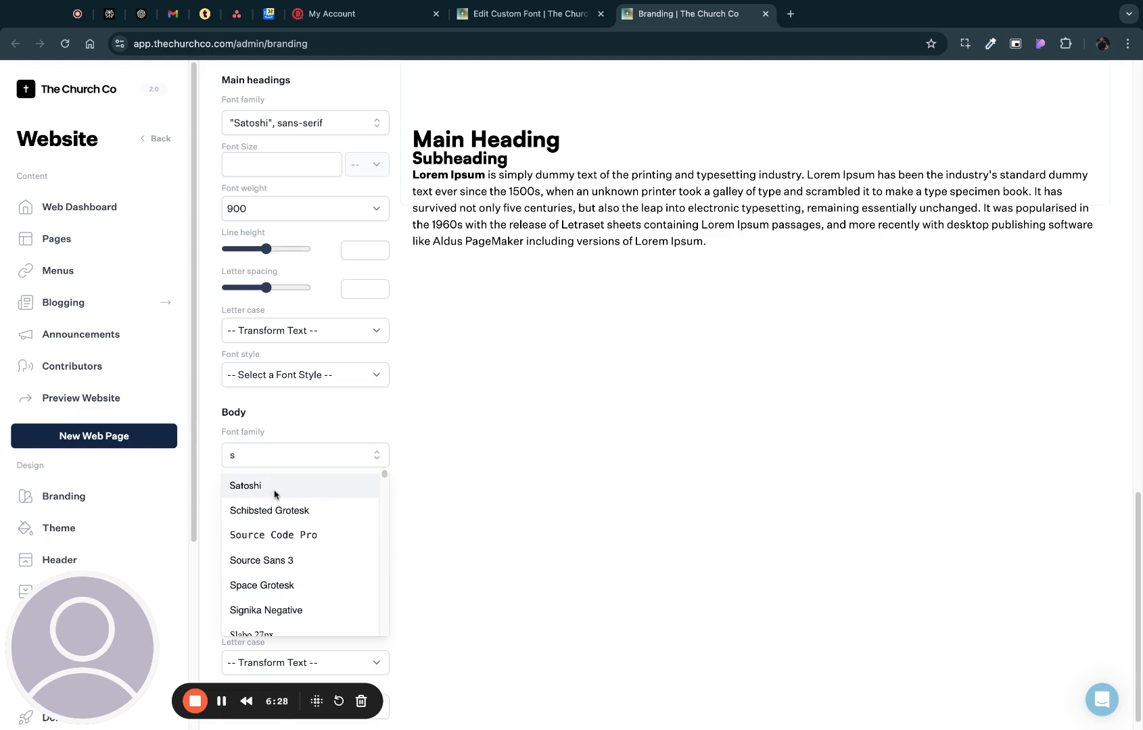
{"action": "type", "text": "ato"}
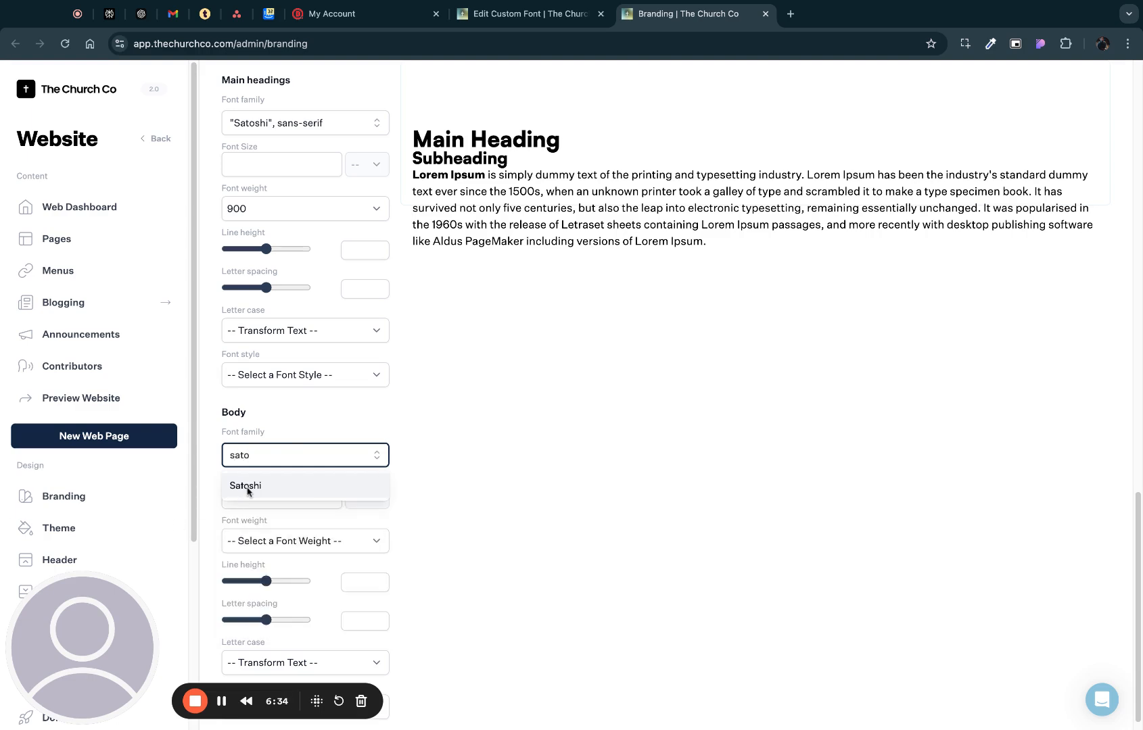
{"action": "scroll", "coordinate": [473, 420], "scroll_direction": "down", "scroll_amount": 1}
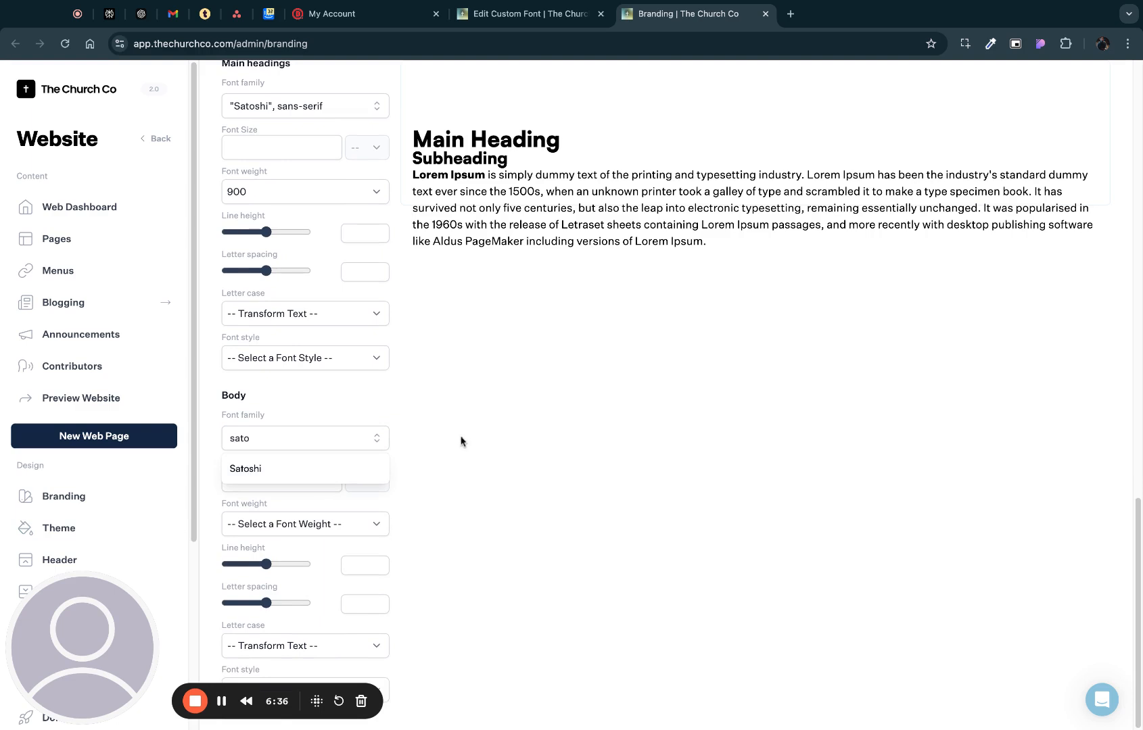
{"action": "left_click", "coordinate": [258, 488]}
- Set the body text's font family to Satoshi
{"action": "left_click", "coordinate": [293, 437]}
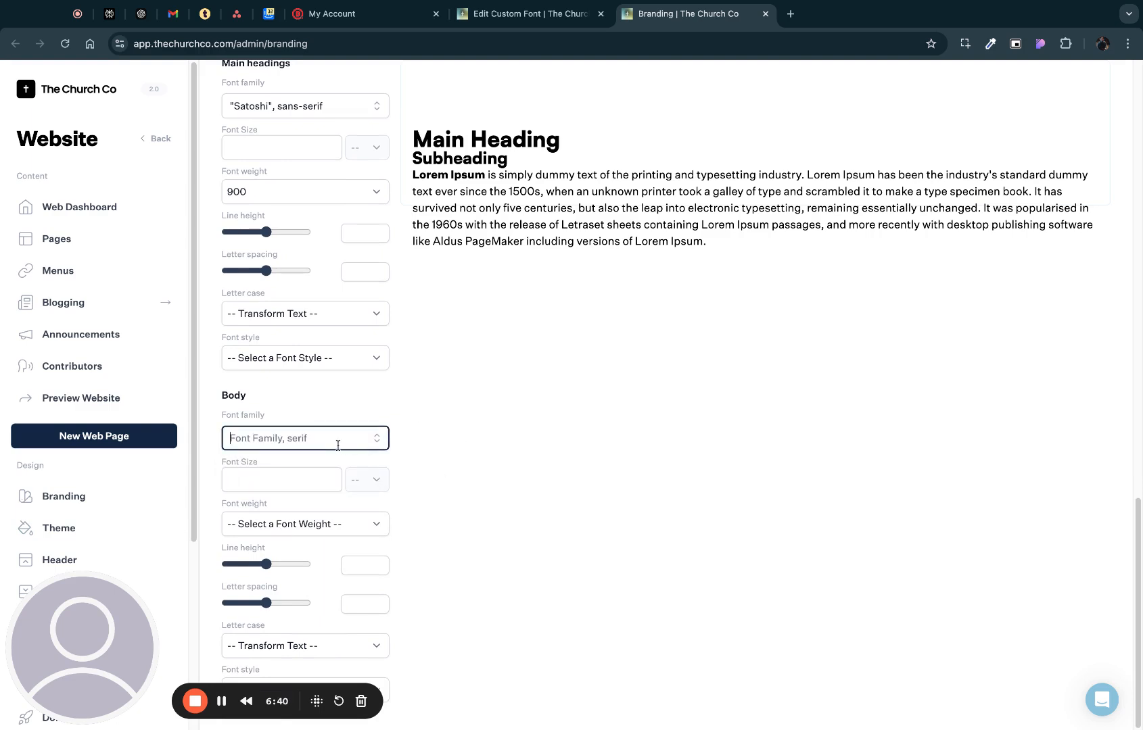
{"action": "type", "text": "S"}
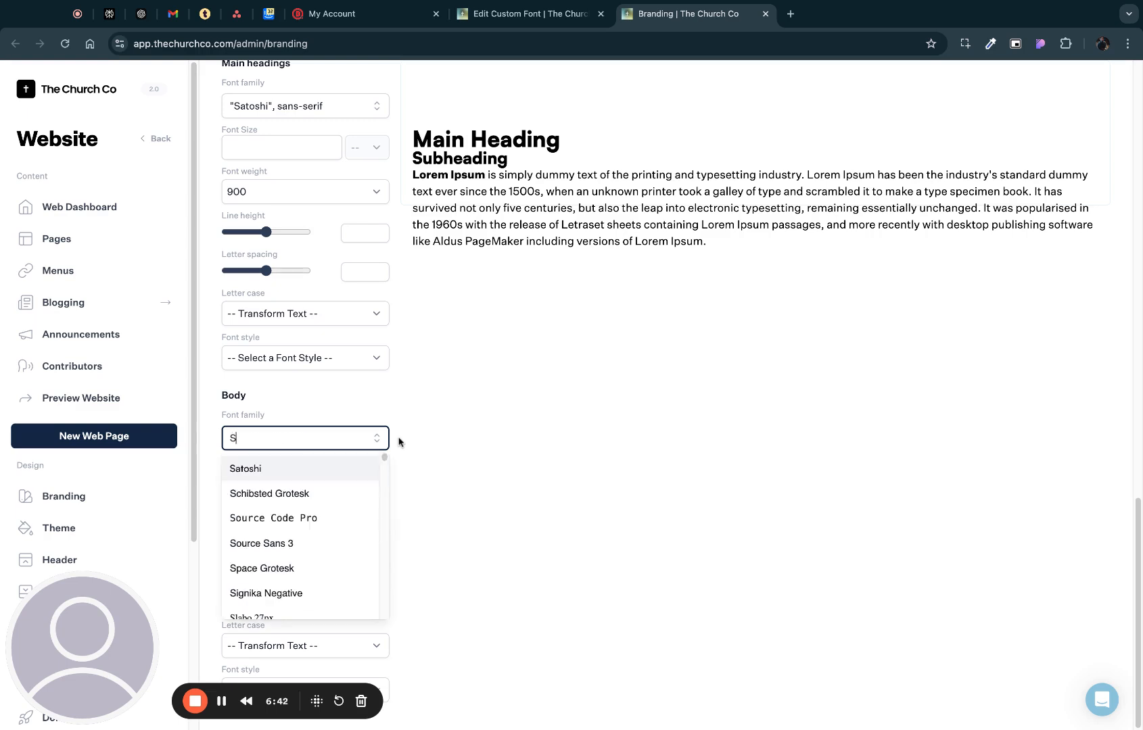
{"action": "type", "text": "ato"}
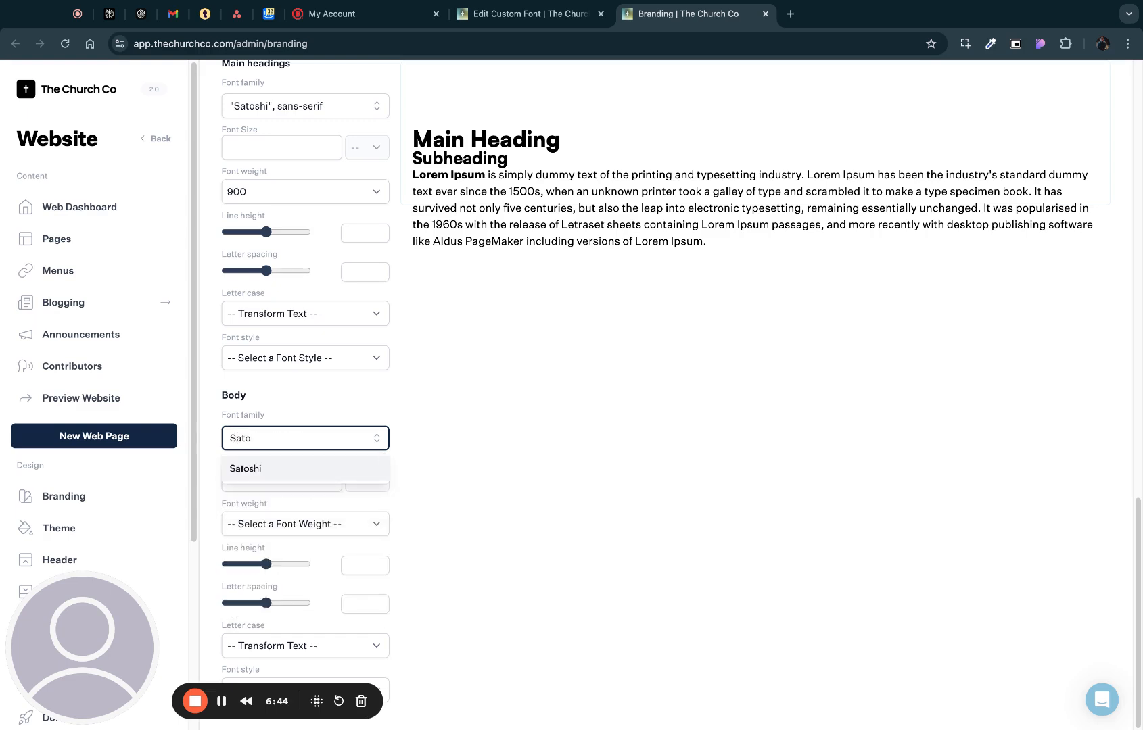
{"action": "key", "text": "Return"}
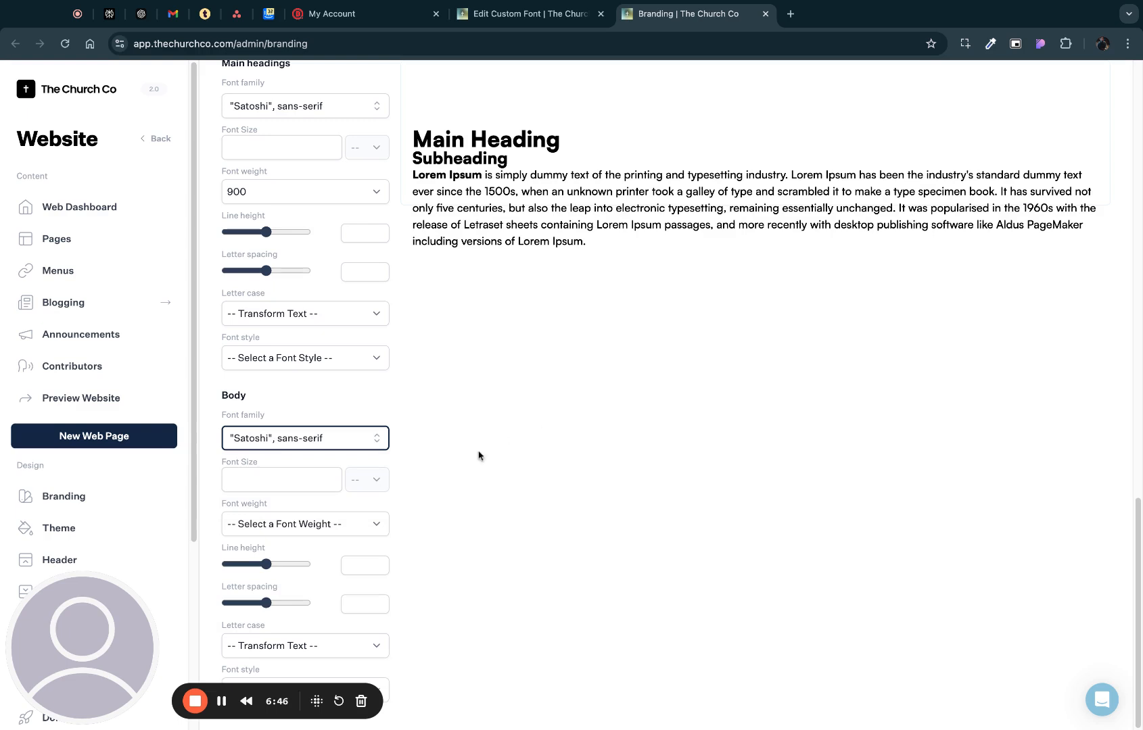
- Set the body text's font weight to 100
{"action": "scroll", "coordinate": [352, 443], "scroll_direction": "up", "scroll_amount": 2}
{"action": "scroll", "coordinate": [356, 443], "scroll_direction": "down", "scroll_amount": 2}
{"action": "left_click", "coordinate": [360, 531]}
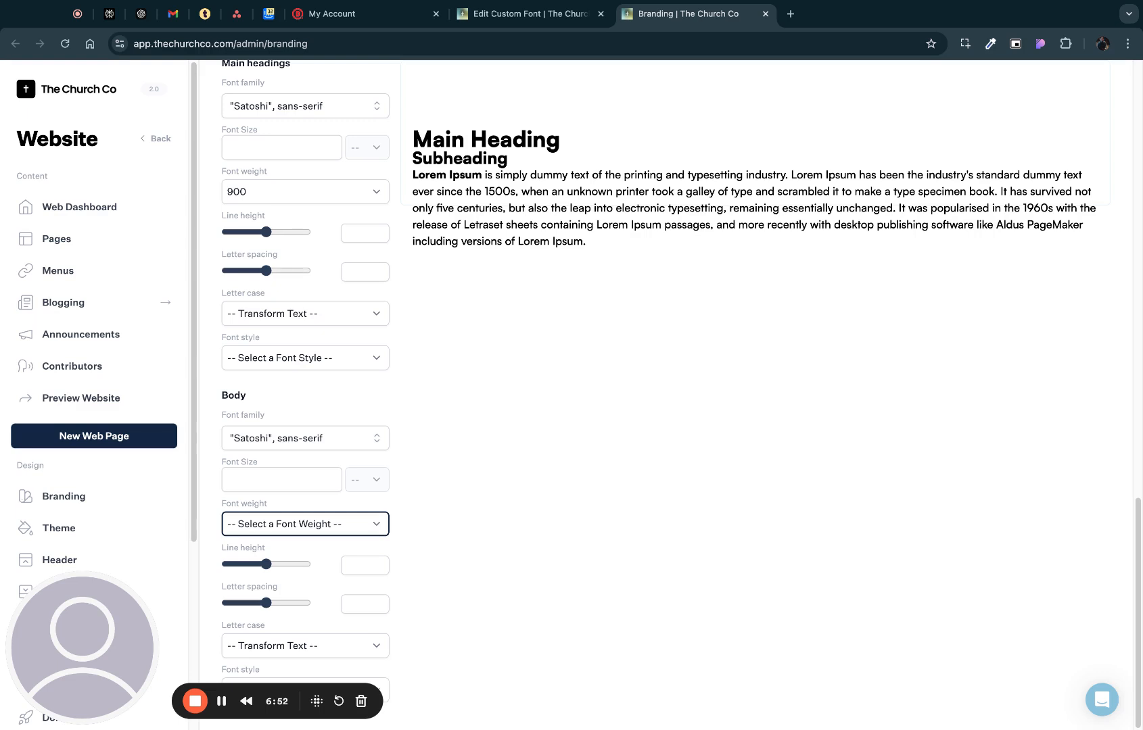
{"action": "left_click", "coordinate": [319, 541]}
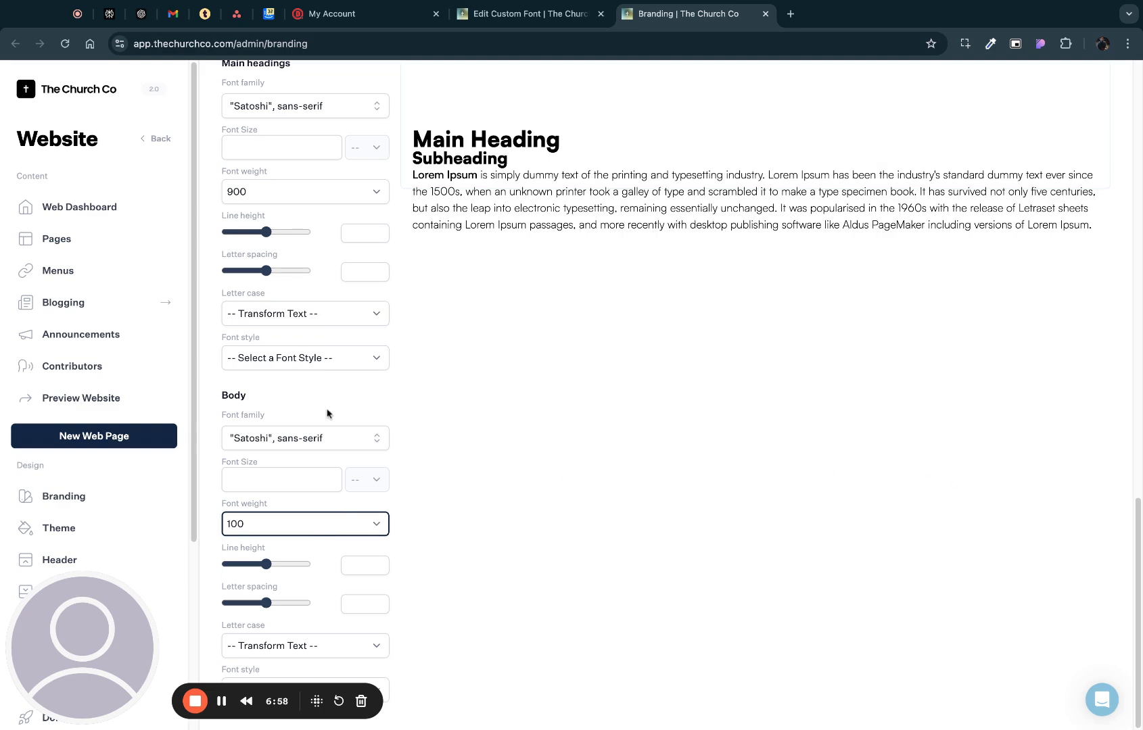
- Turn on the advanced font settings and expand the Heading 1 options
{"action": "scroll", "coordinate": [647, 440], "scroll_direction": "up", "scroll_amount": 6}
{"action": "scroll", "coordinate": [809, 434], "scroll_direction": "up", "scroll_amount": 3}
{"action": "scroll", "coordinate": [808, 434], "scroll_direction": "down", "scroll_amount": 9}
{"action": "scroll", "coordinate": [809, 435], "scroll_direction": "up", "scroll_amount": 13}
{"action": "scroll", "coordinate": [732, 377], "scroll_direction": "down", "scroll_amount": 7}
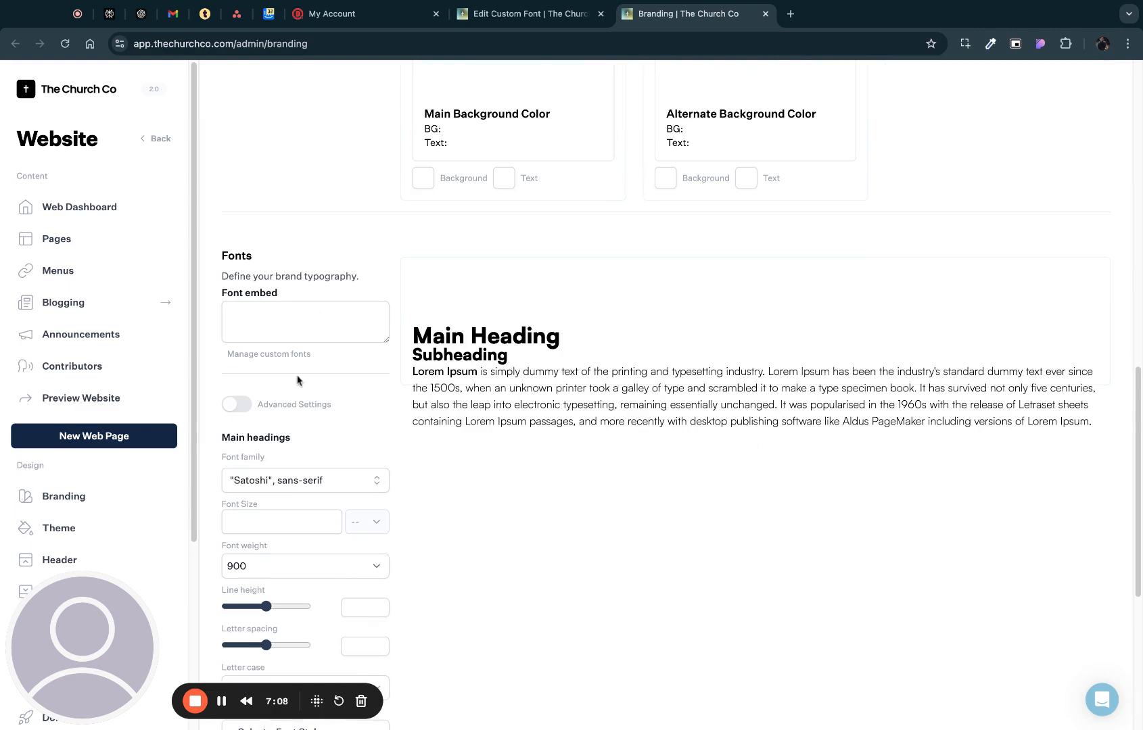
{"action": "scroll", "coordinate": [624, 298], "scroll_direction": "down", "scroll_amount": 3}
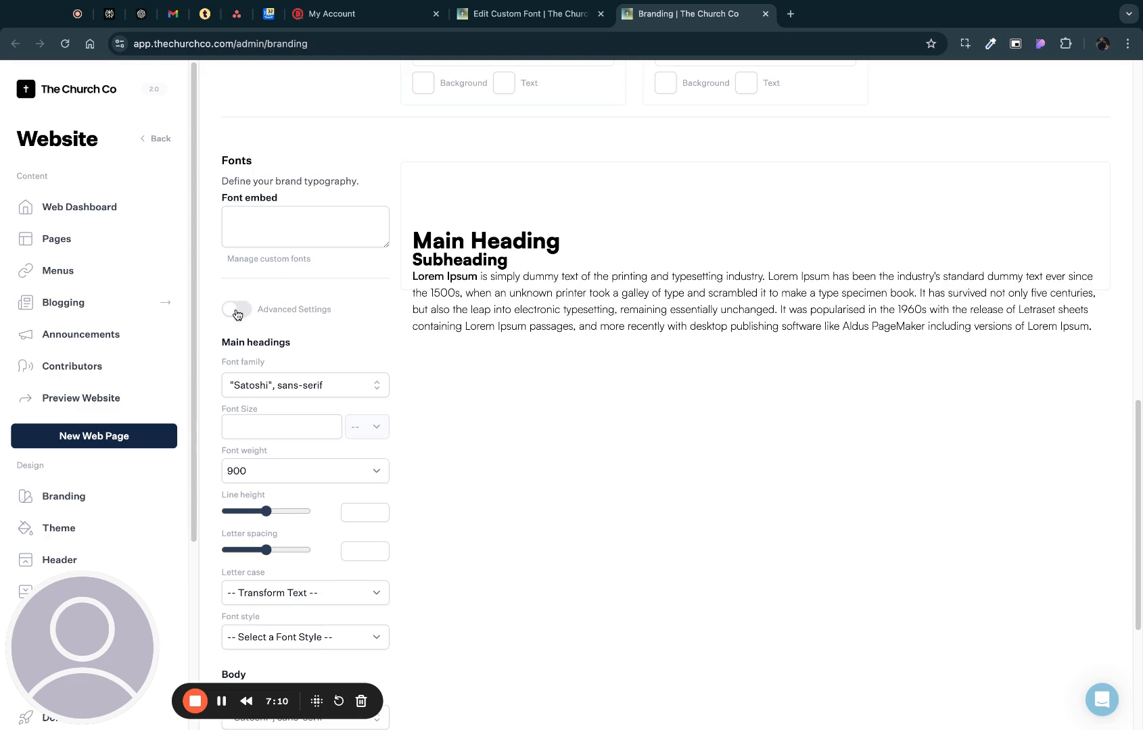
{"action": "left_click", "coordinate": [234, 309]}
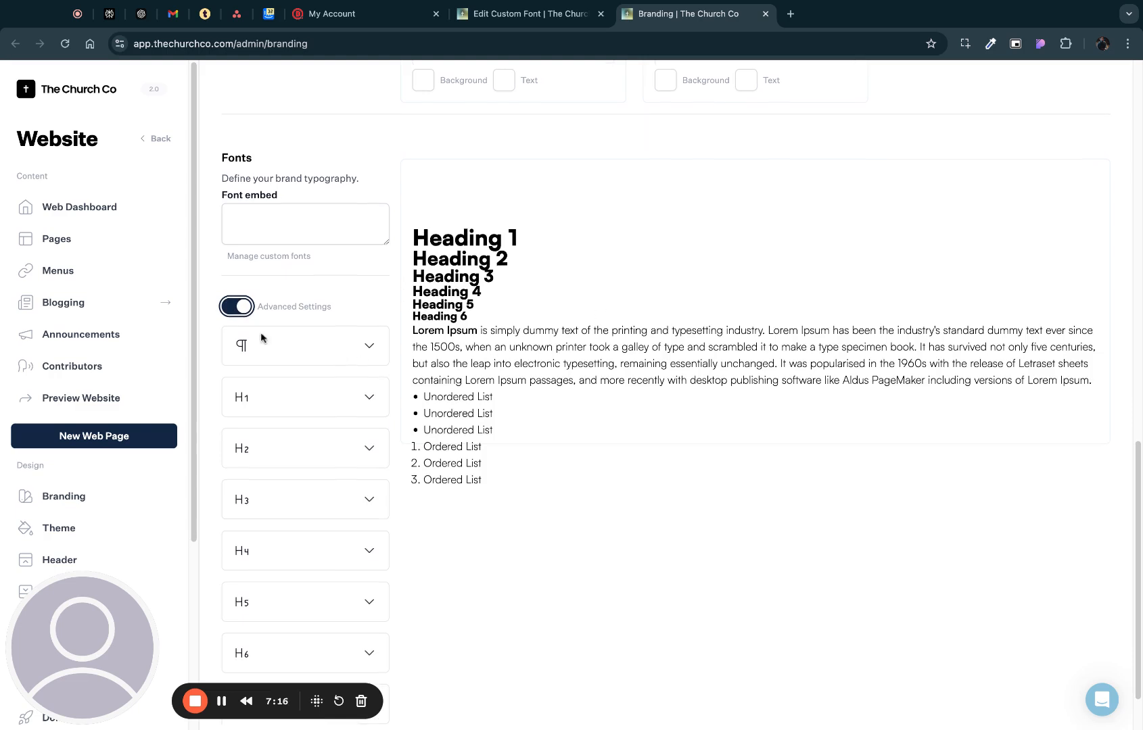
{"action": "scroll", "coordinate": [947, 349], "scroll_direction": "down", "scroll_amount": 1}
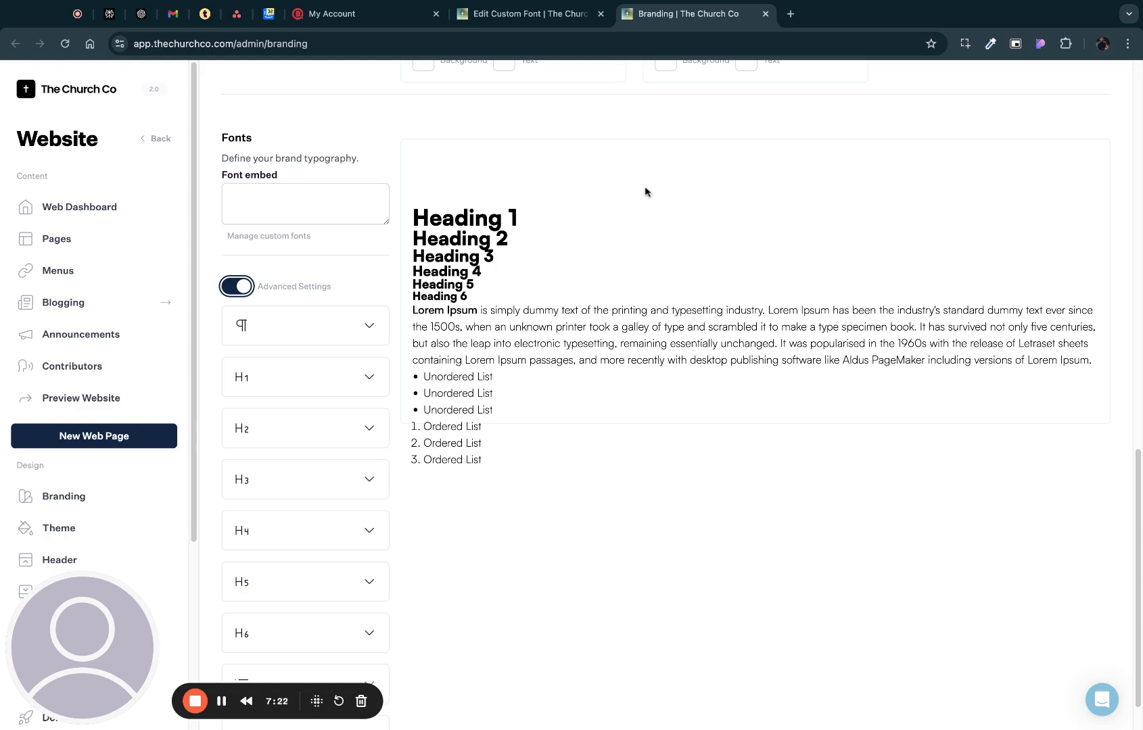
{"action": "left_click", "coordinate": [275, 380]}
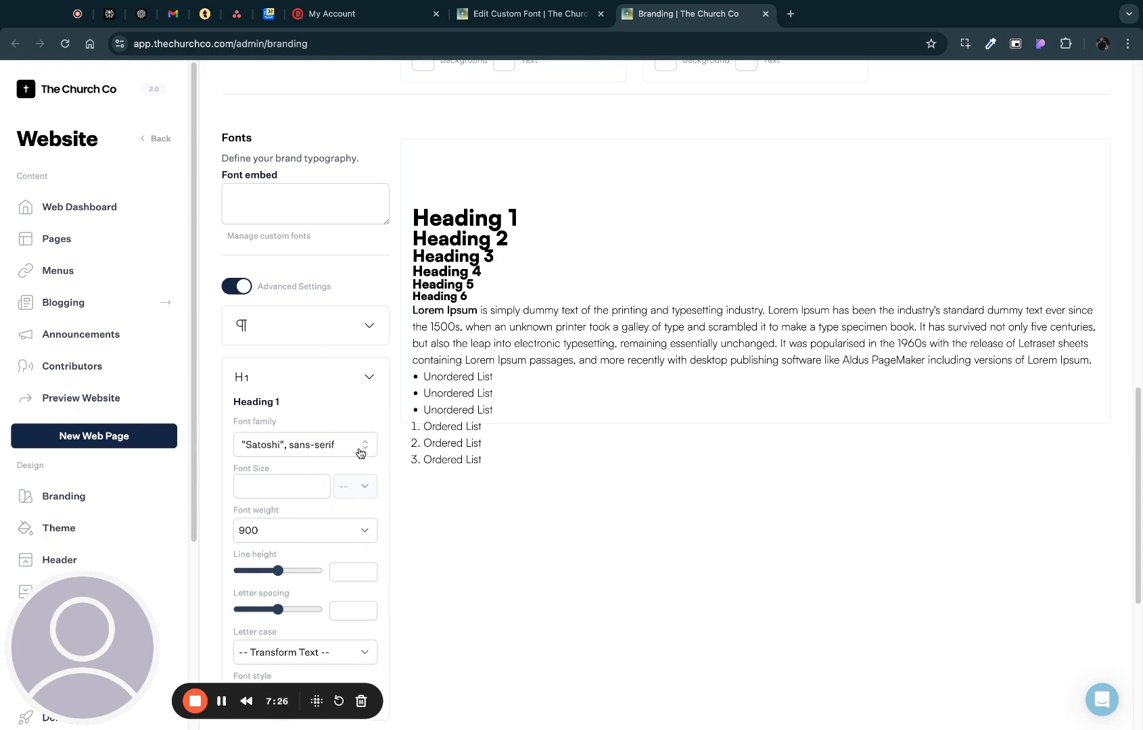
- Try uppercase as Heading 1's letter case and change it to none
{"action": "scroll", "coordinate": [317, 477], "scroll_direction": "down", "scroll_amount": 4}
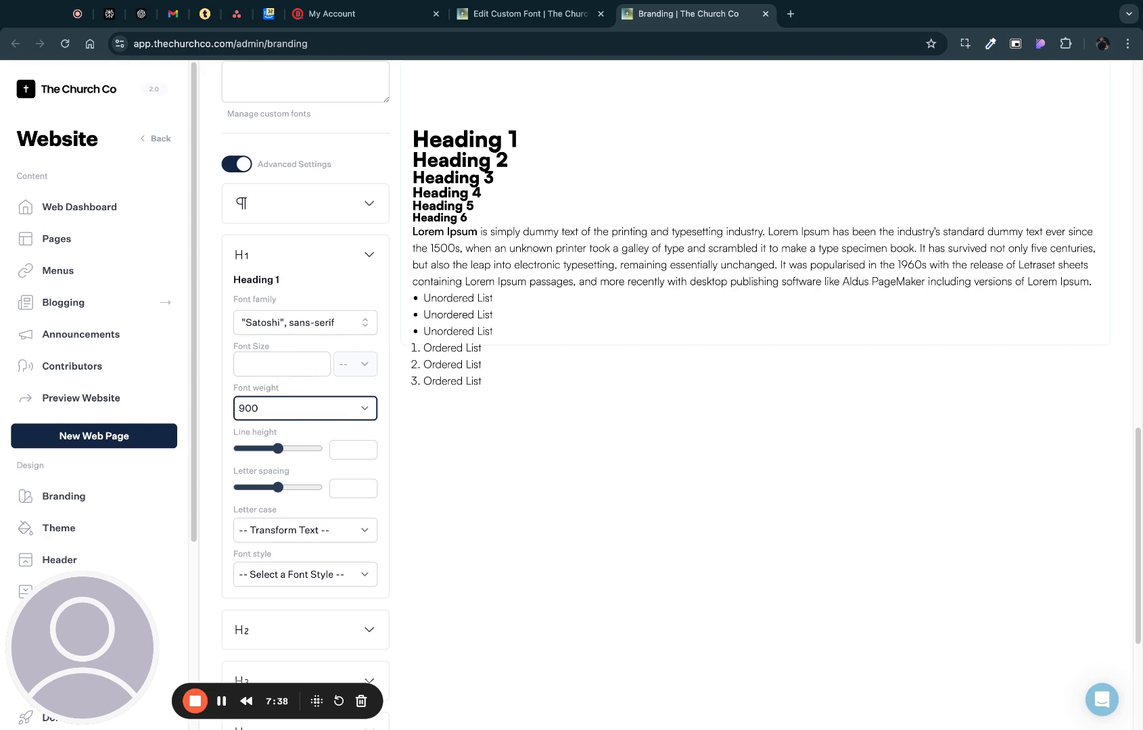
{"action": "scroll", "coordinate": [383, 503], "scroll_direction": "down", "scroll_amount": 5}
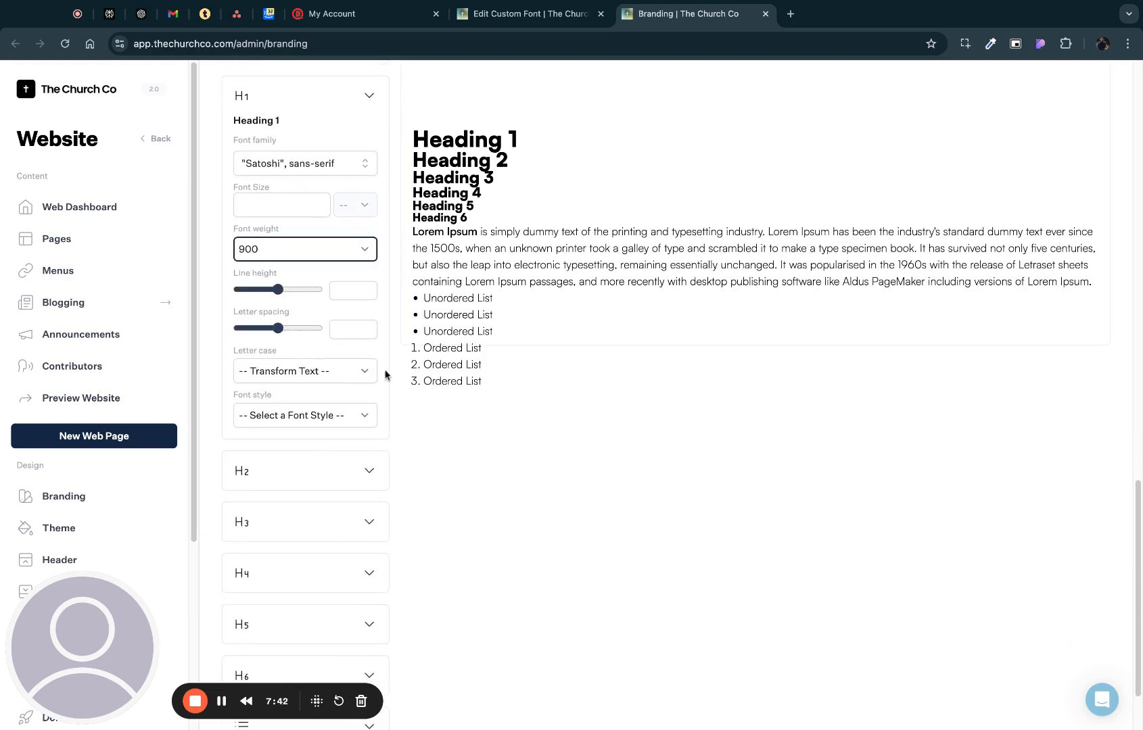
{"action": "left_click", "coordinate": [352, 382]}
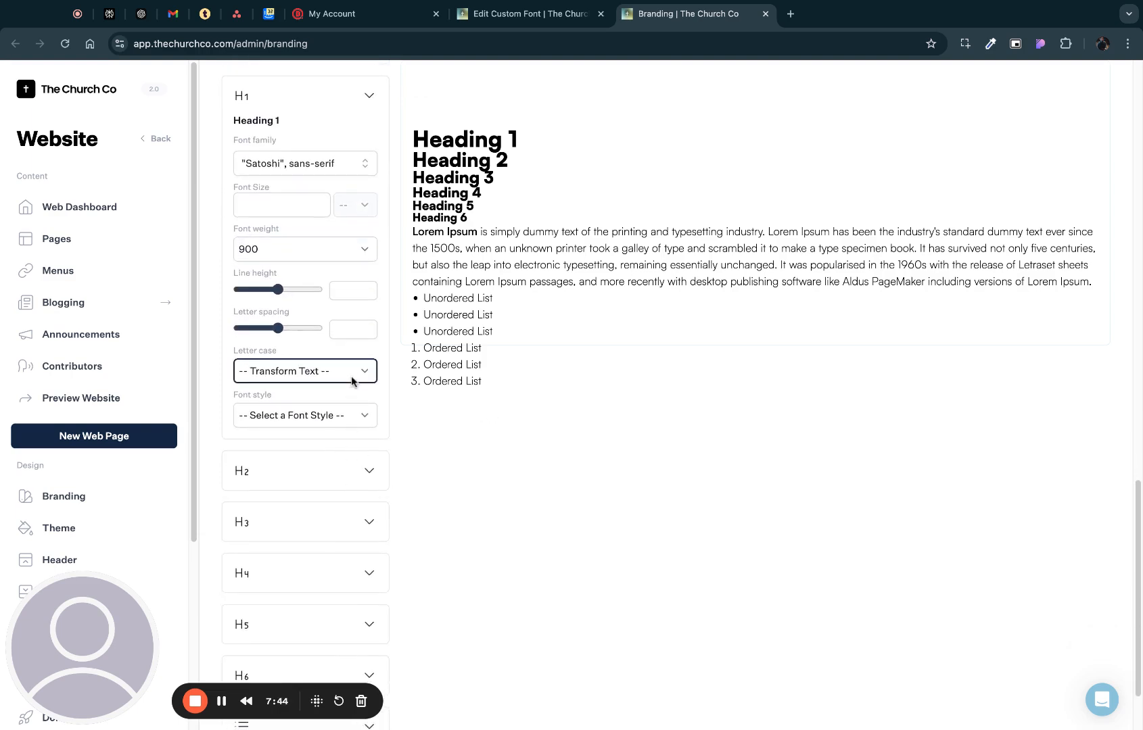
{"action": "left_click", "coordinate": [350, 407]}
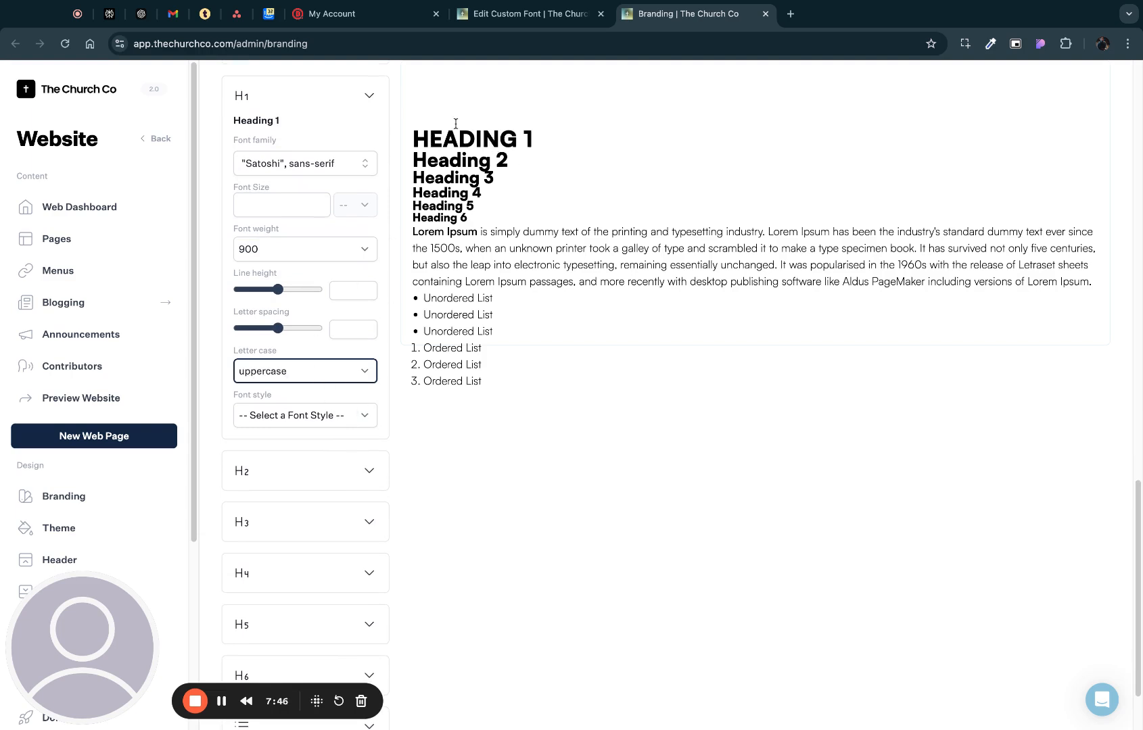
{"action": "left_click", "coordinate": [352, 384]}
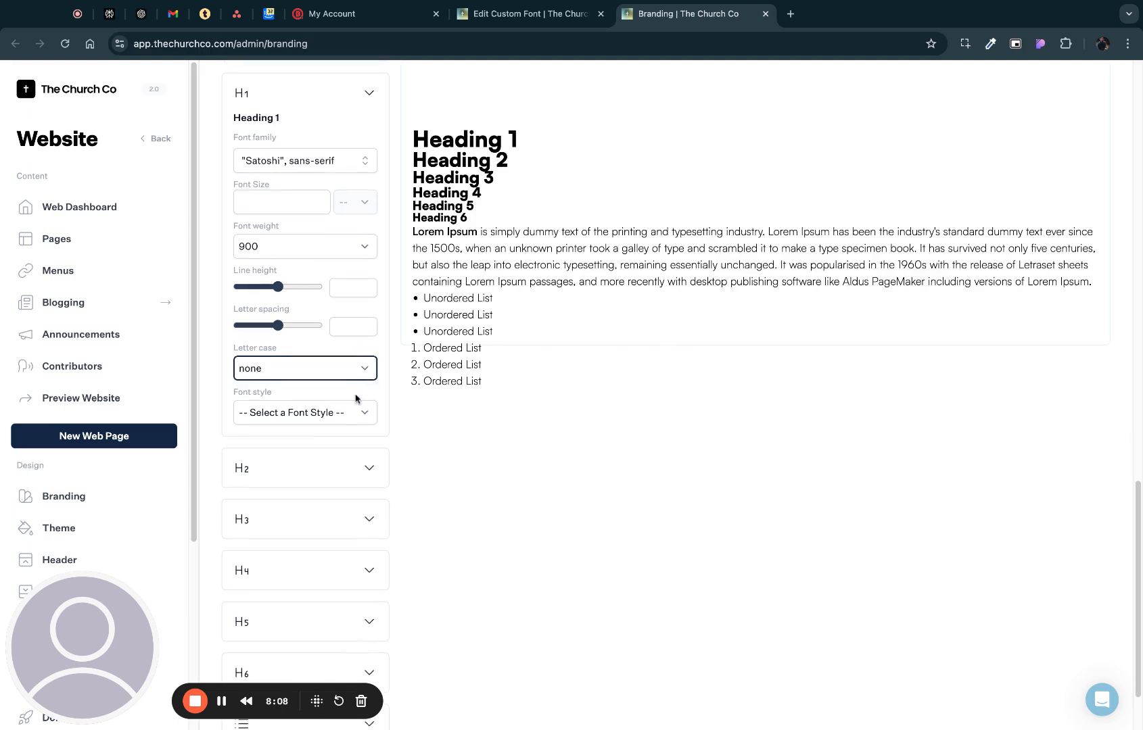
- Turn the advanced font settings off and back on
{"action": "scroll", "coordinate": [357, 395], "scroll_direction": "up", "scroll_amount": 5}
{"action": "left_click", "coordinate": [240, 182]}
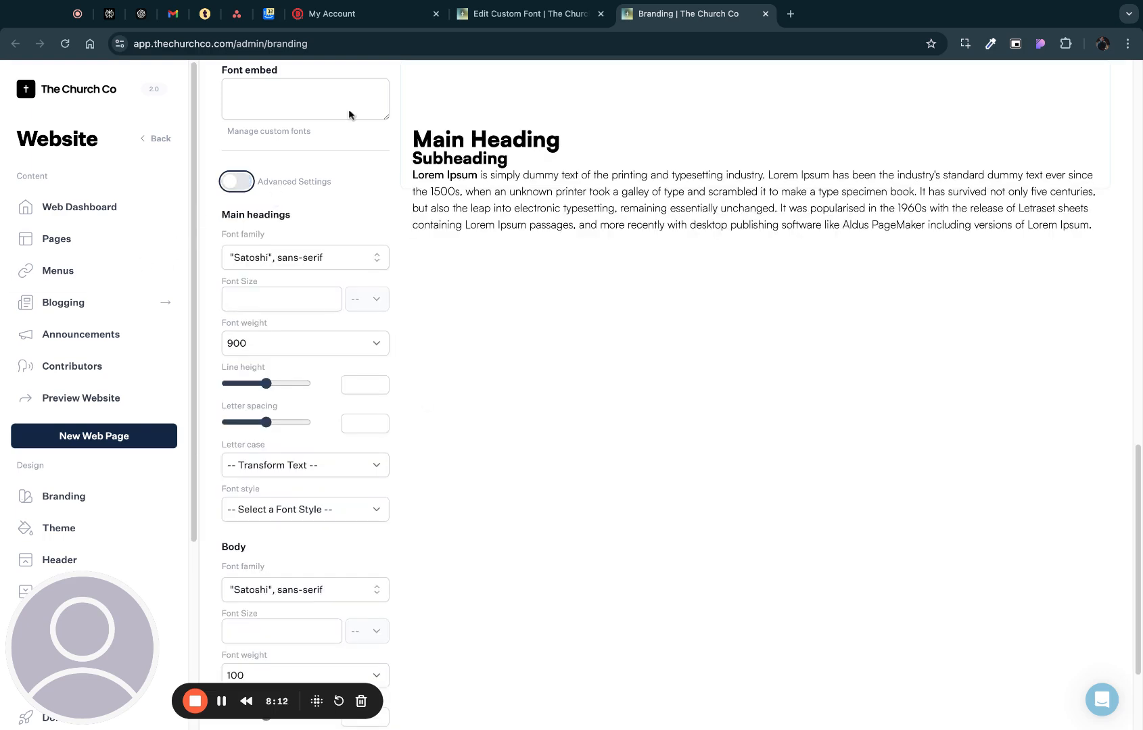
{"action": "left_click", "coordinate": [237, 181]}
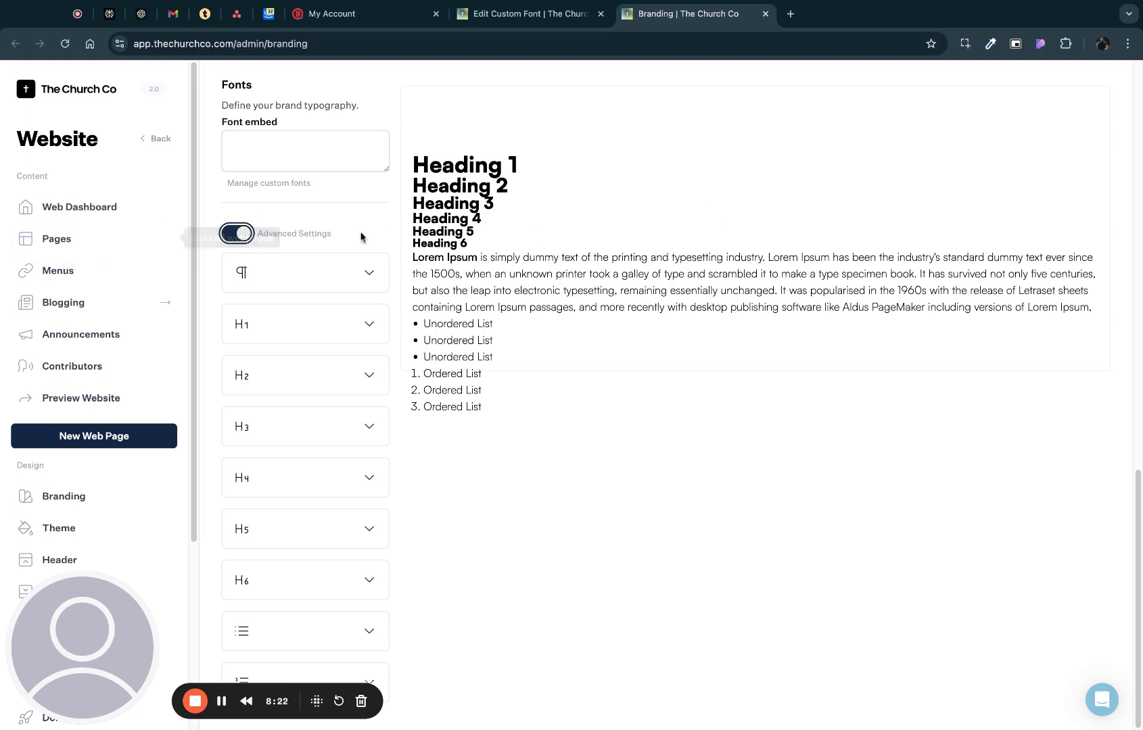
- Open the Connect page from the website's page list for editing
{"action": "left_click", "coordinate": [64, 247]}
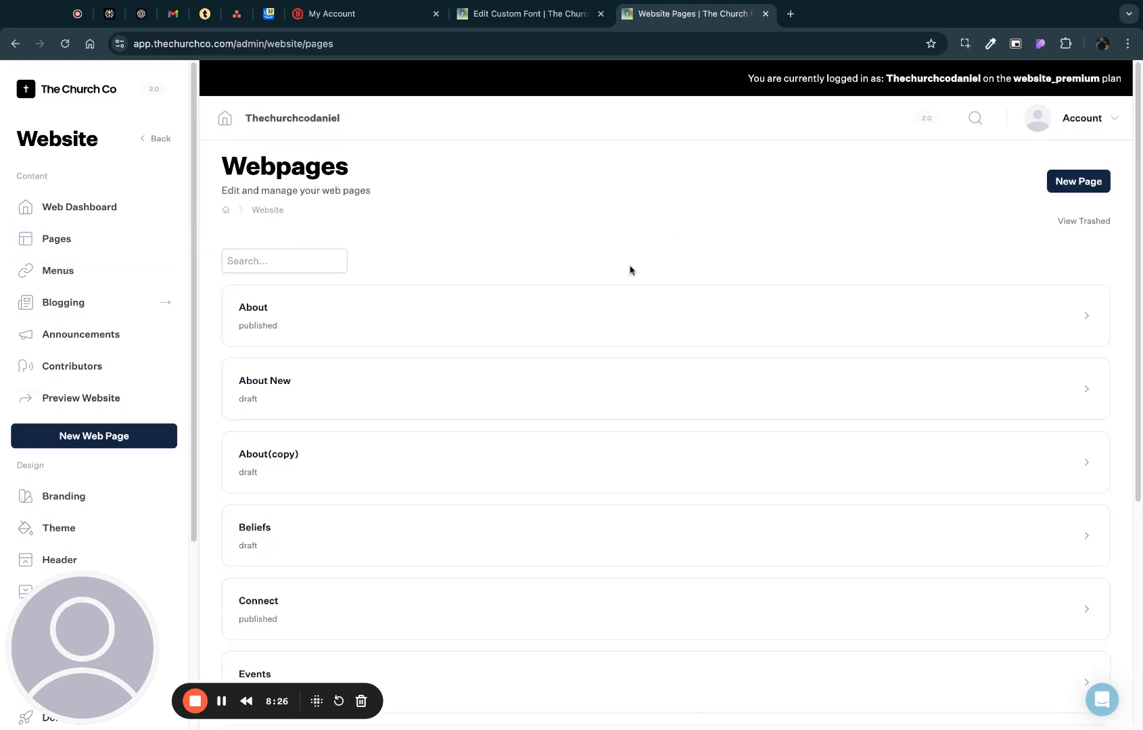
{"action": "scroll", "coordinate": [535, 386], "scroll_direction": "down", "scroll_amount": 3}
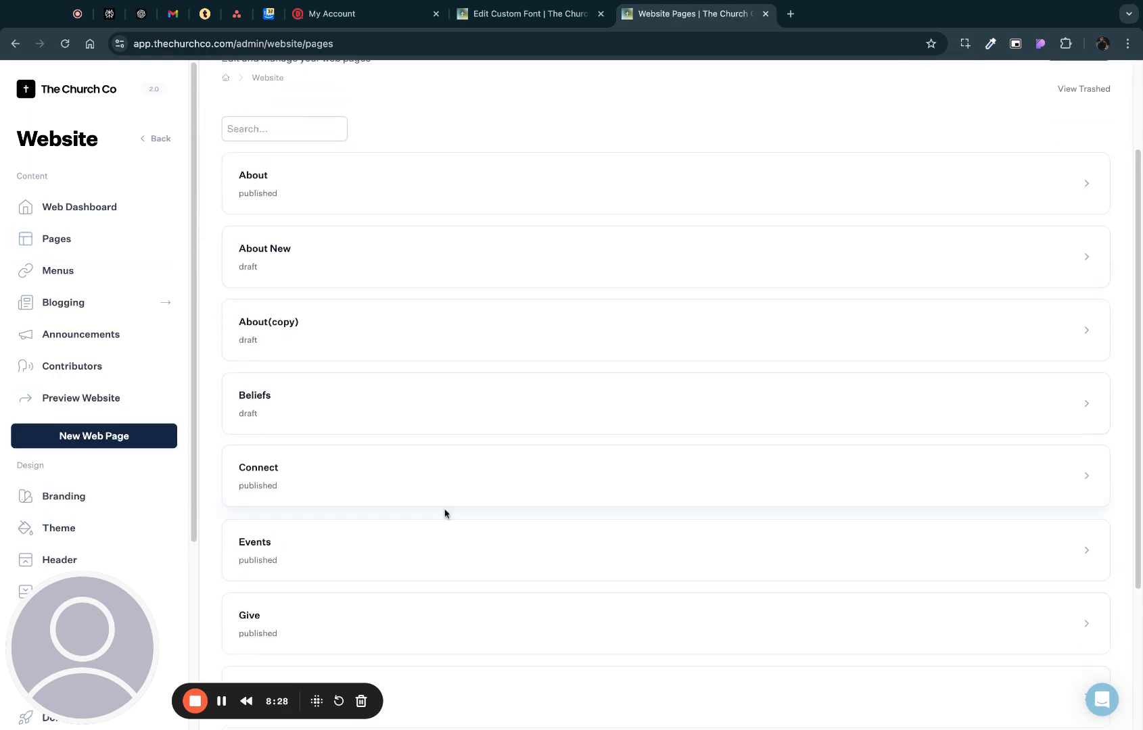
{"action": "left_click", "coordinate": [444, 506]}
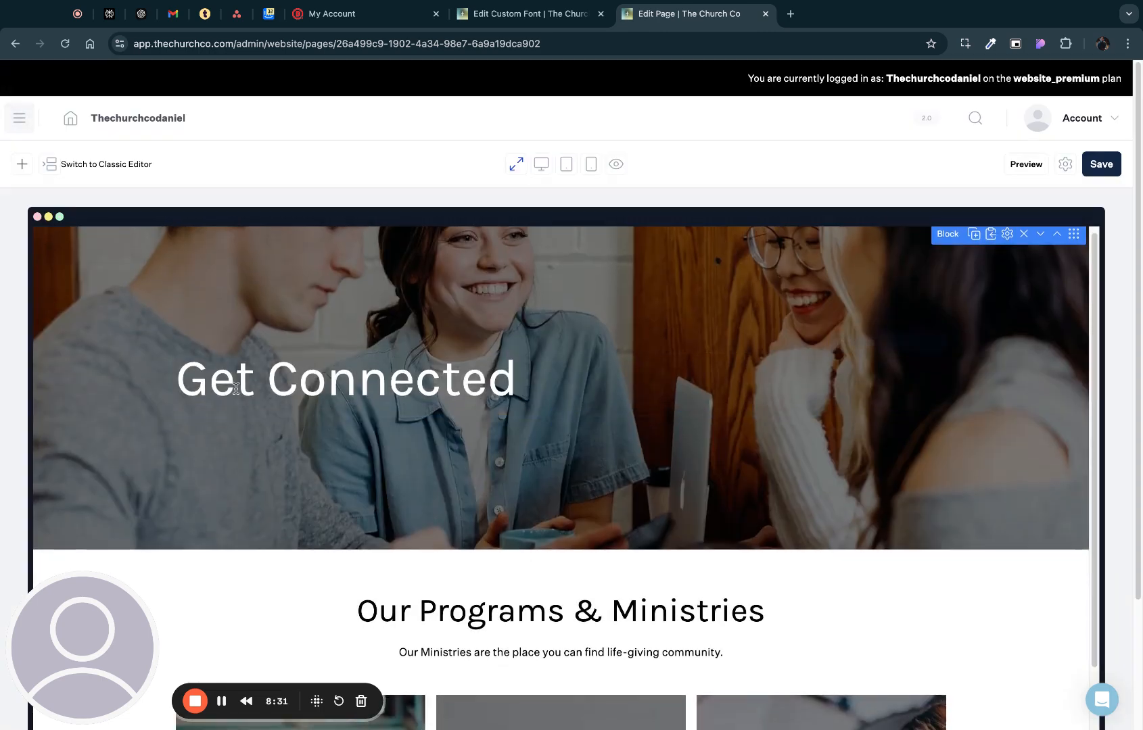
- Change the "Get Connected" banner heading's text style to H3
{"action": "double_click", "coordinate": [310, 383]}
{"action": "triple_click", "coordinate": [310, 383]}
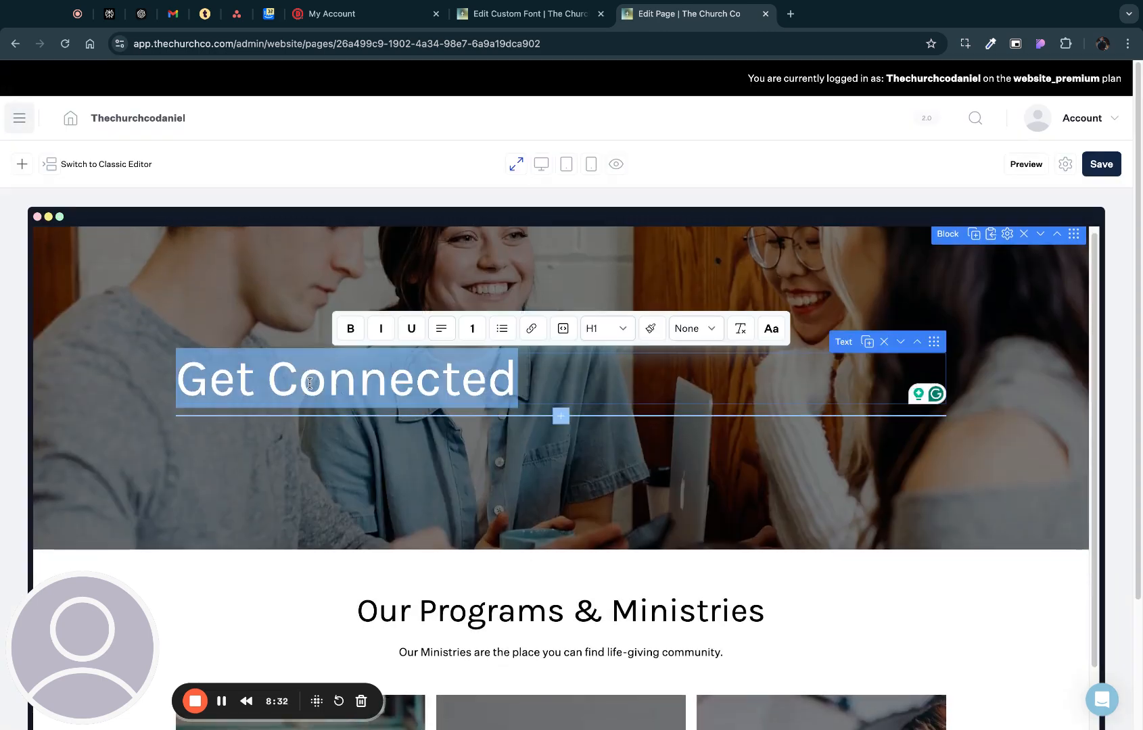
{"action": "left_click", "coordinate": [622, 336]}
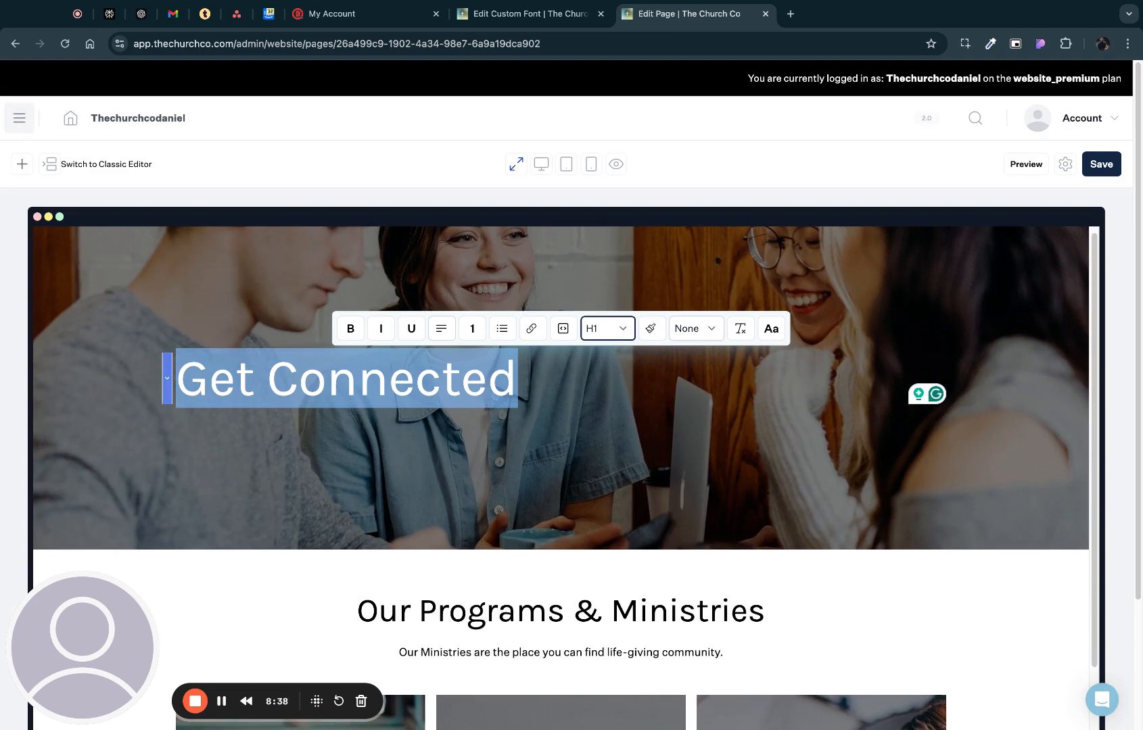
{"action": "left_click", "coordinate": [614, 361]}
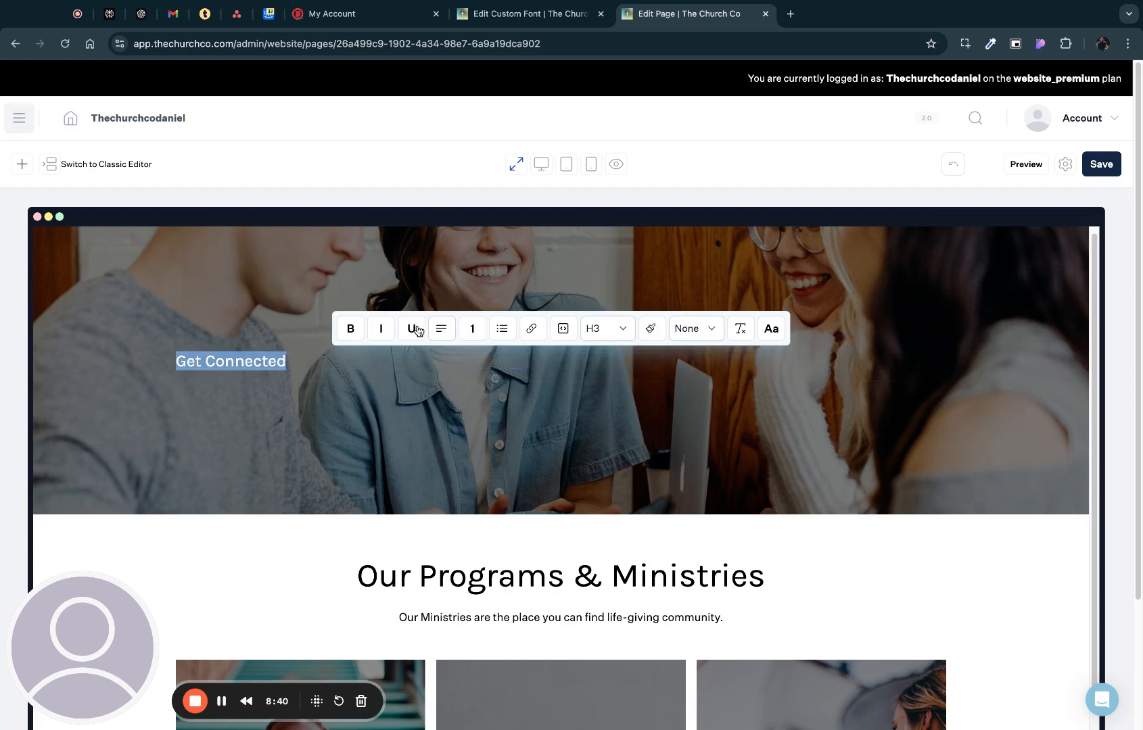
- Restore the "Get Connected" banner heading to the H1 style and select its text
{"action": "left_click", "coordinate": [626, 332]}
{"action": "left_click", "coordinate": [613, 299]}
{"action": "left_click", "coordinate": [567, 368]}
{"action": "key", "text": "super+a"}
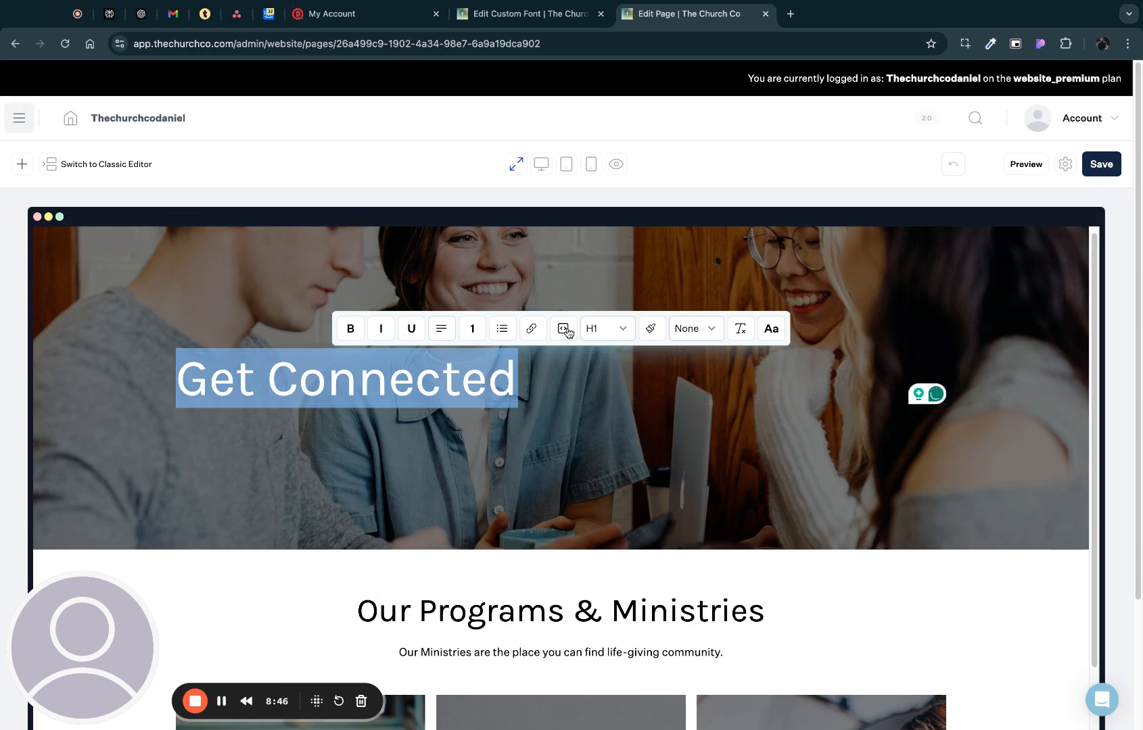
- Reload the Connect page editor and look over the banner and the programs and ministries section
{"action": "key", "text": "super+r"}
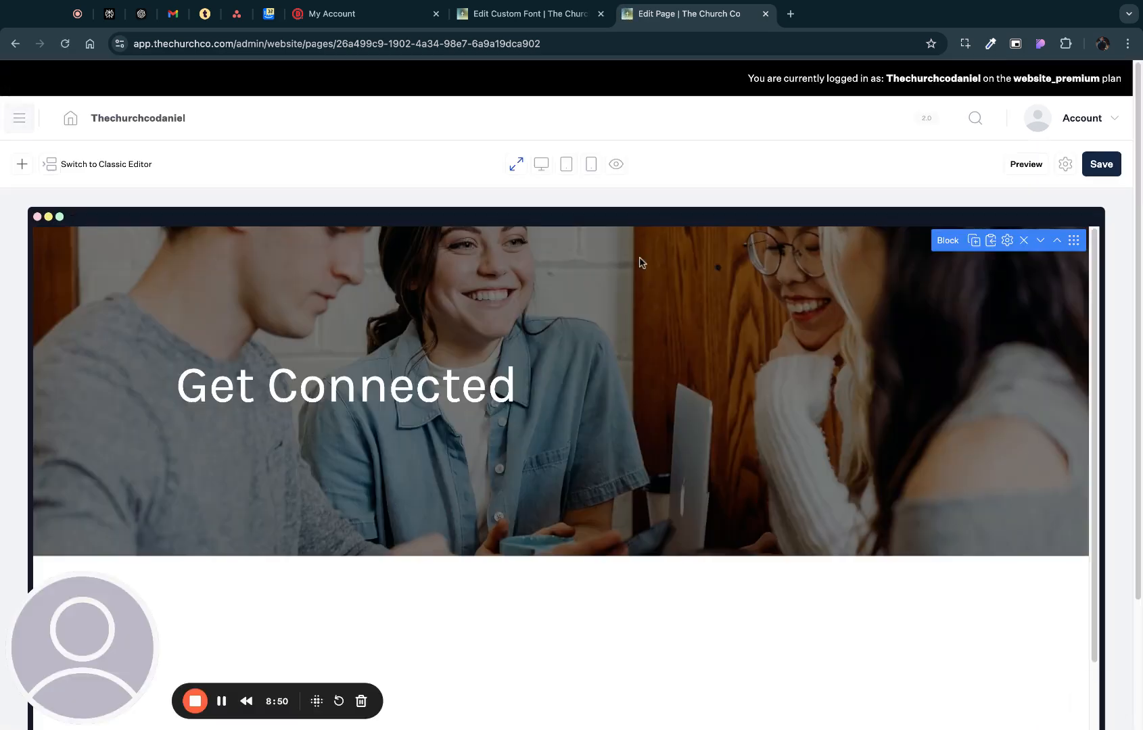
{"action": "scroll", "coordinate": [811, 413], "scroll_direction": "down", "scroll_amount": 5}
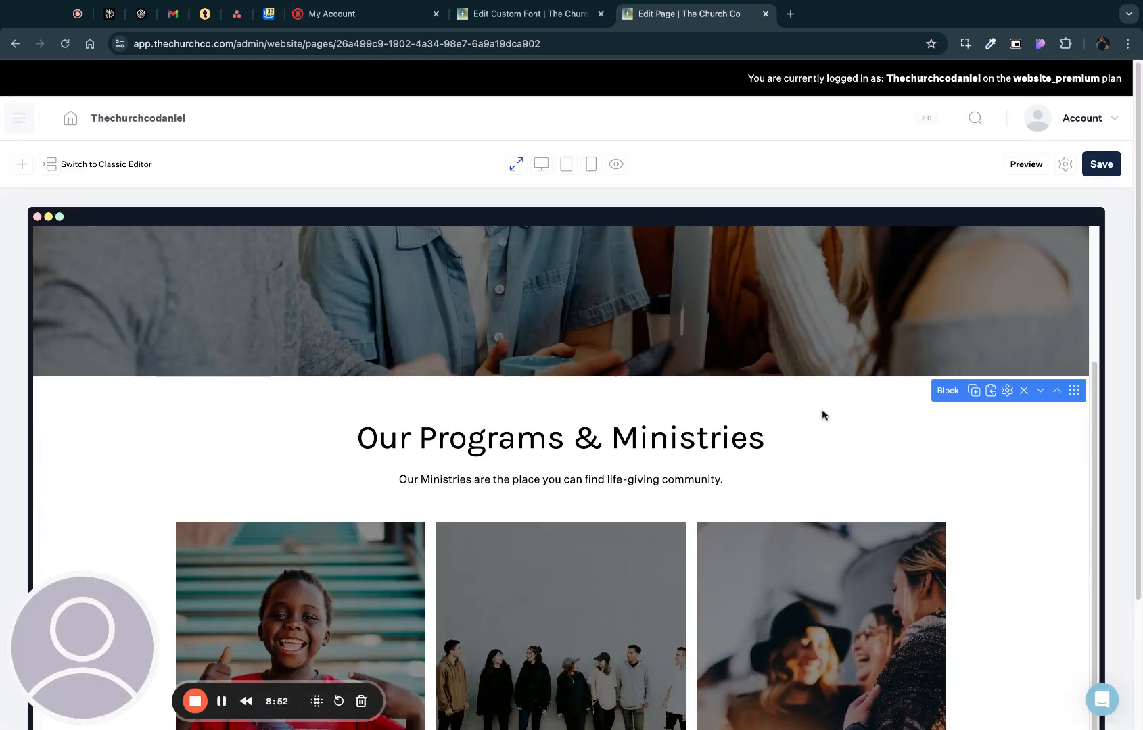
{"action": "scroll", "coordinate": [822, 412], "scroll_direction": "up", "scroll_amount": 5}
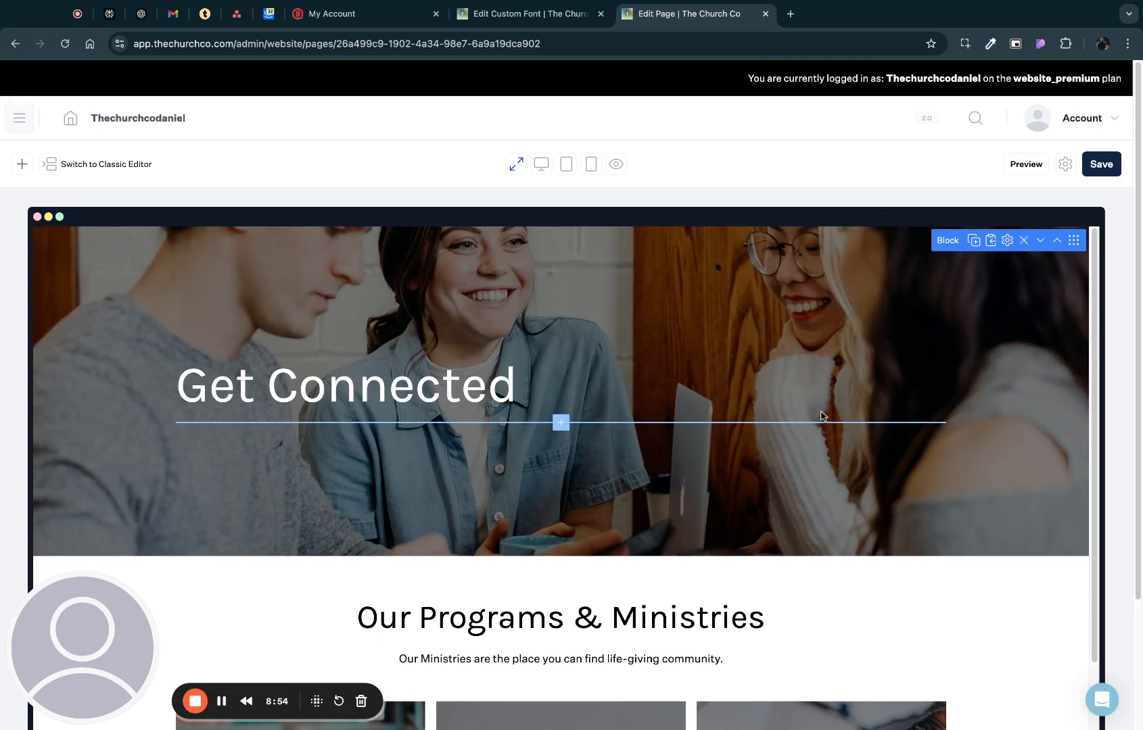